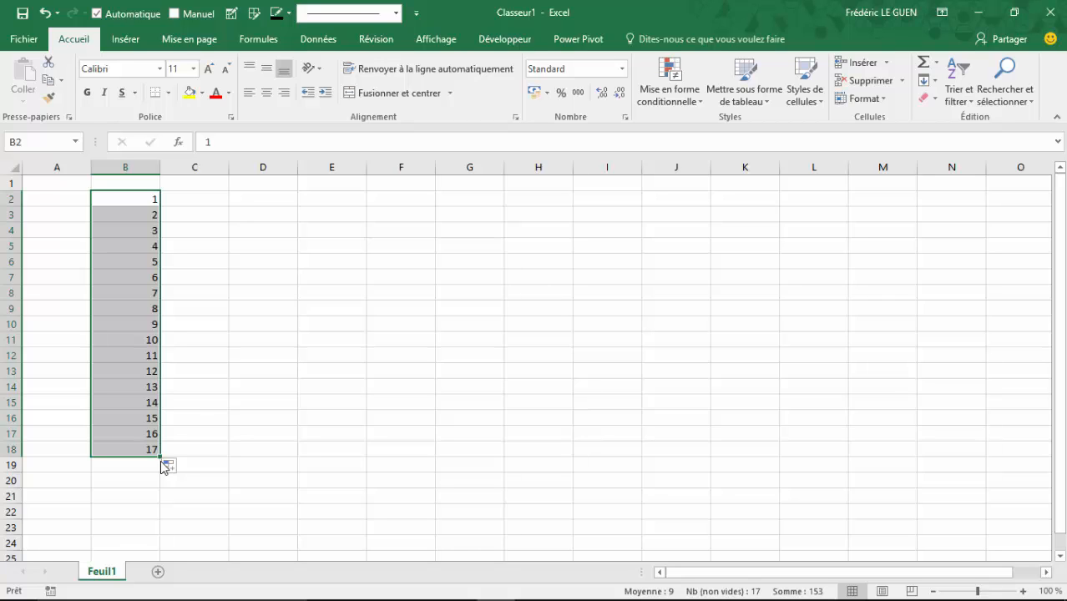
- Enter 1 in D2 and 2 in D3, and extend the series down to D16
{"action": "left_click", "coordinate": [270, 204]}
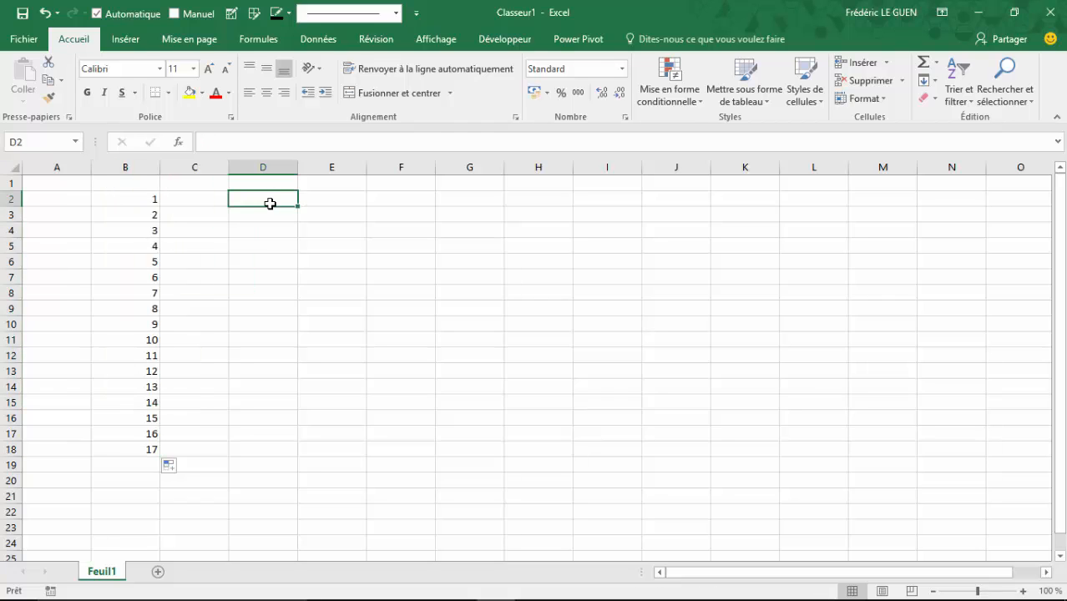
{"action": "type", "text": "1"}
{"action": "key", "text": "Return"}
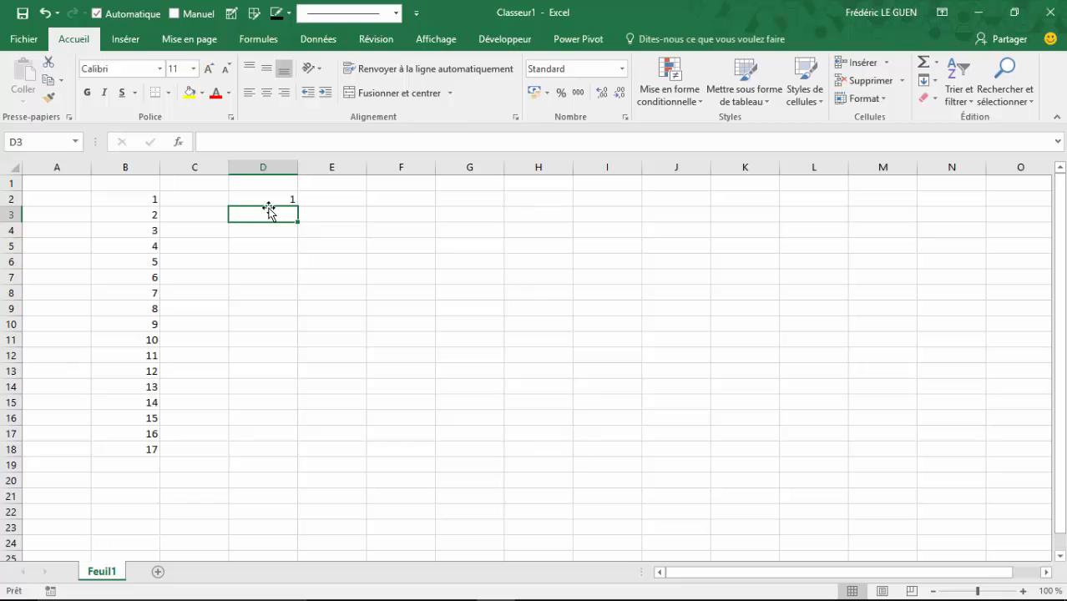
{"action": "type", "text": "2"}
{"action": "key", "text": "Return"}
{"action": "left_click", "coordinate": [269, 202]}
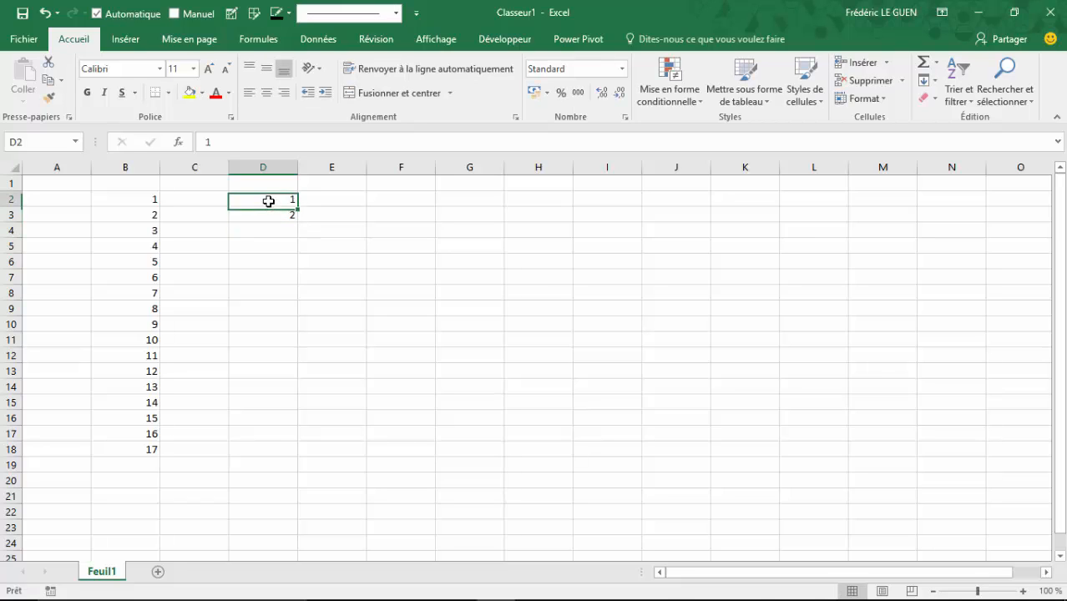
{"action": "left_click_drag", "start_coordinate": [269, 201], "coordinate": [298, 426]}
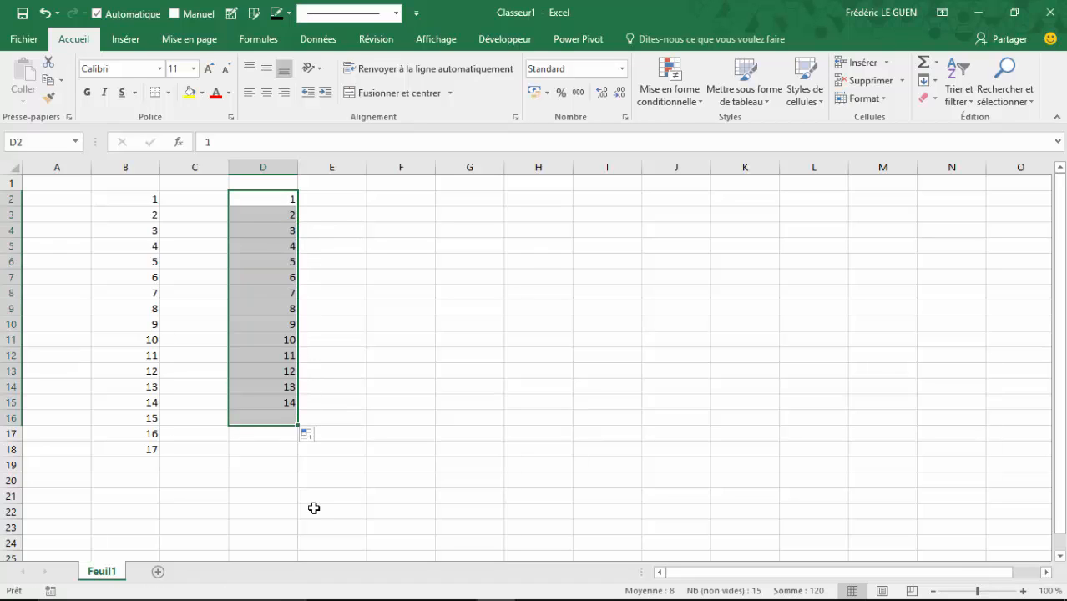
- Enter 0 in F2 and 5 in F3, and extend the series in increments of 5 down to F16
{"action": "left_click", "coordinate": [384, 200]}
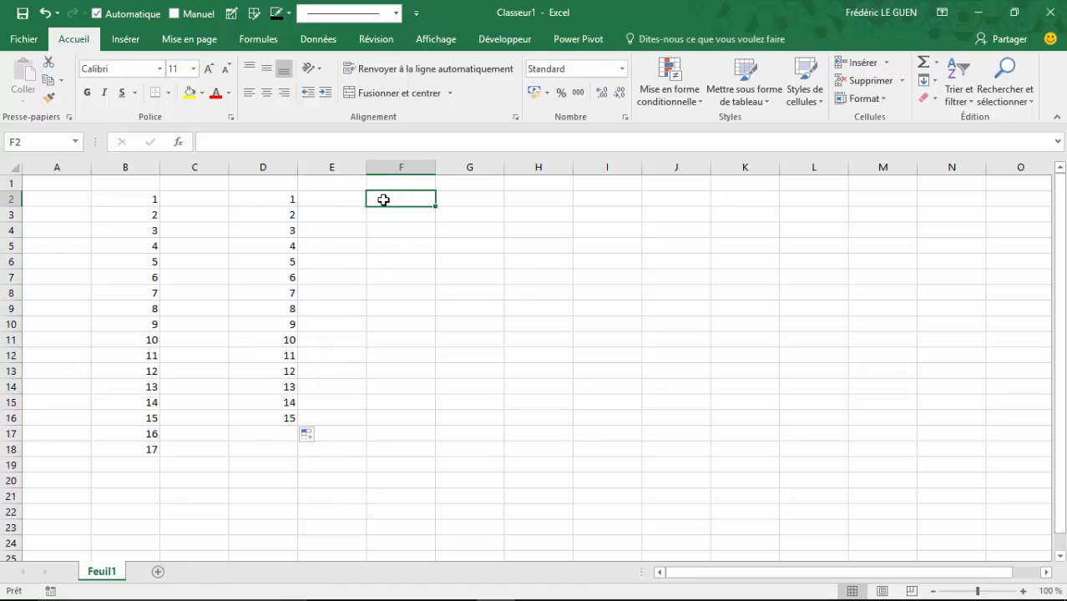
{"action": "type", "text": "0"}
{"action": "key", "text": "Return"}
{"action": "type", "text": "5"}
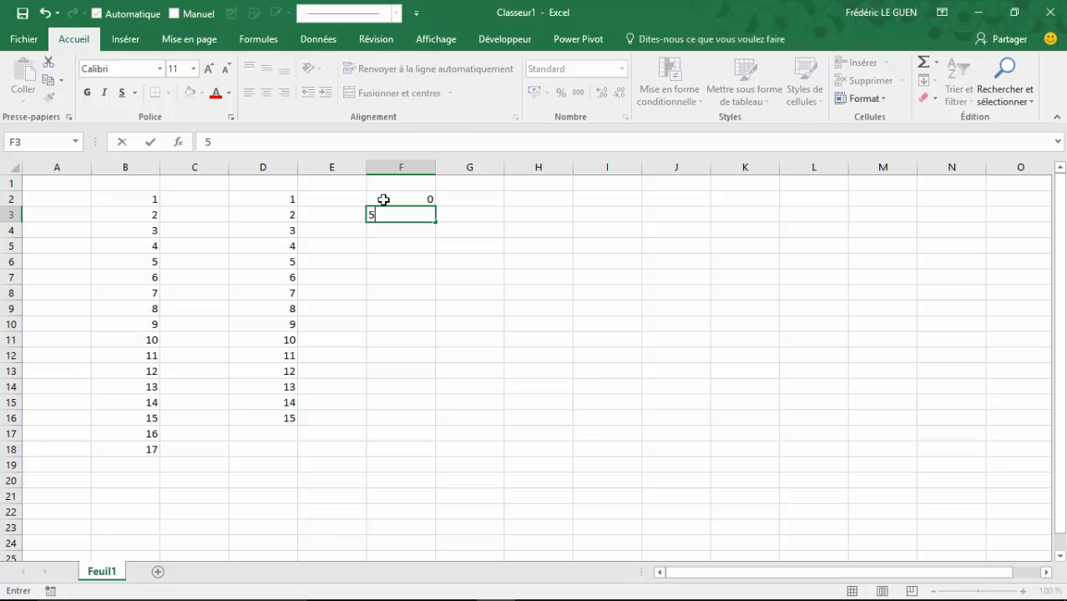
{"action": "key", "text": "Return"}
{"action": "left_click_drag", "start_coordinate": [383, 200], "coordinate": [434, 423]}
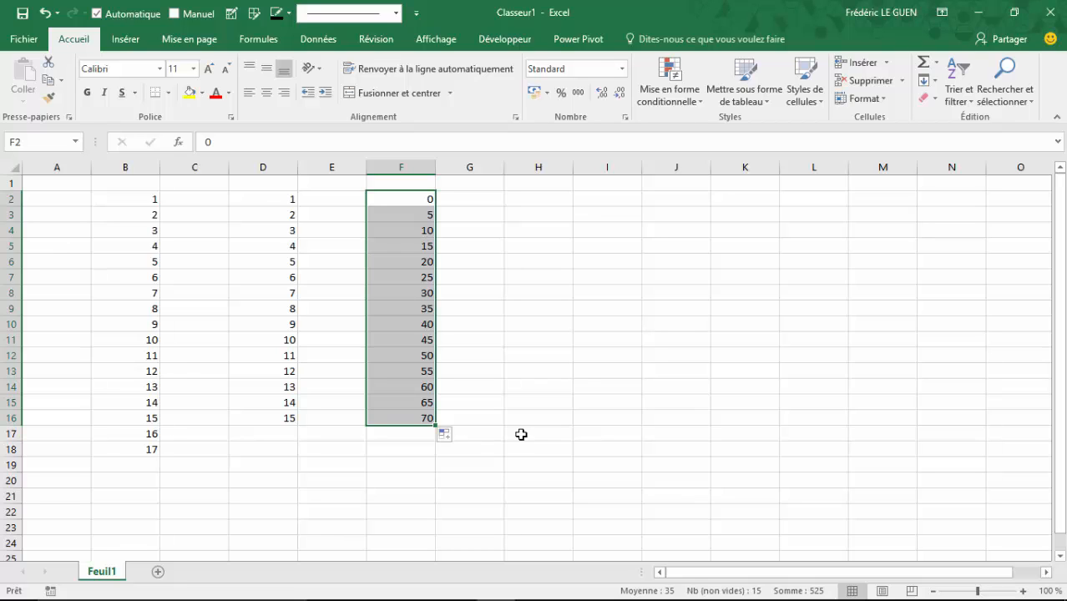
- Enter 1 in H2 and 1,5 in H3, and extend the series in increments of 0,5 down to H16
{"action": "left_click", "coordinate": [518, 199]}
{"action": "type", "text": "1"}
{"action": "key", "text": "Return"}
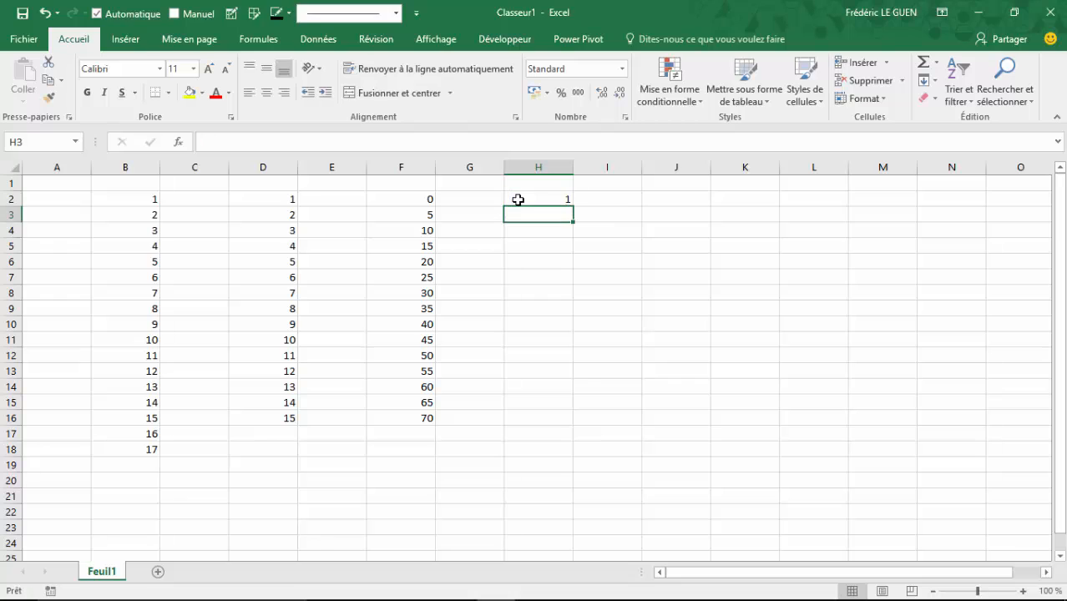
{"action": "type", "text": "1,5"}
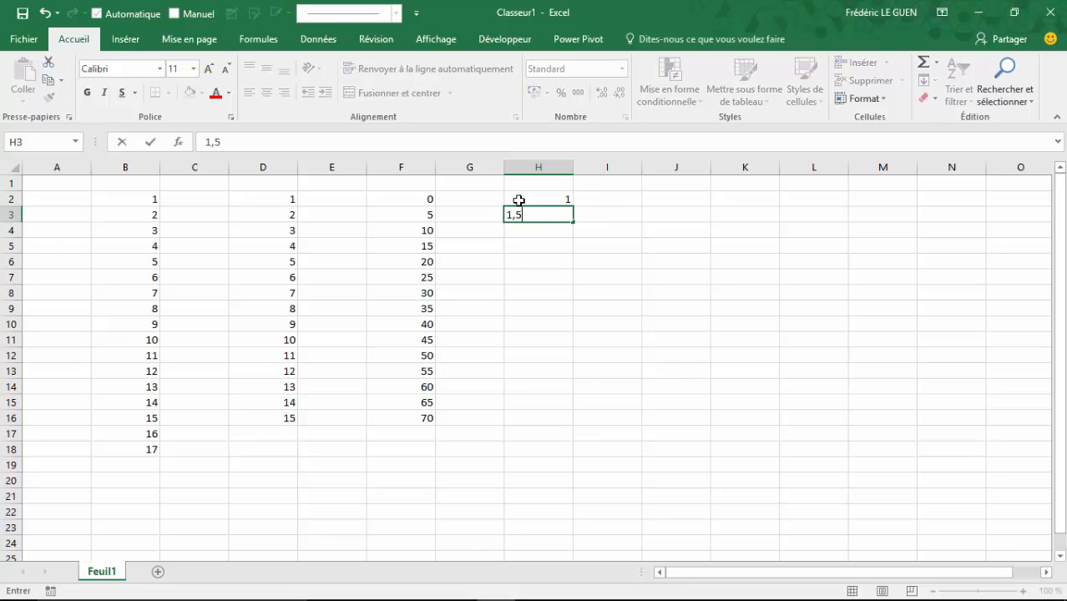
{"action": "key", "text": "Return"}
{"action": "left_click_drag", "start_coordinate": [534, 202], "coordinate": [564, 421]}
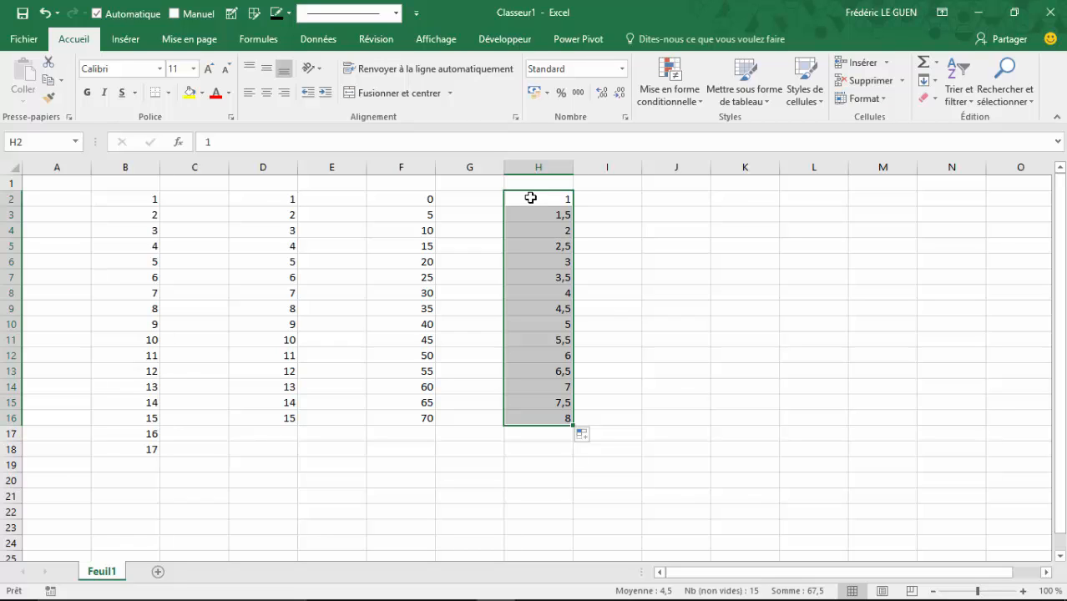
- Enter -10 in J2 and -8 in J3, and extend the series in increments of 2 down to J20
{"action": "left_click", "coordinate": [654, 198]}
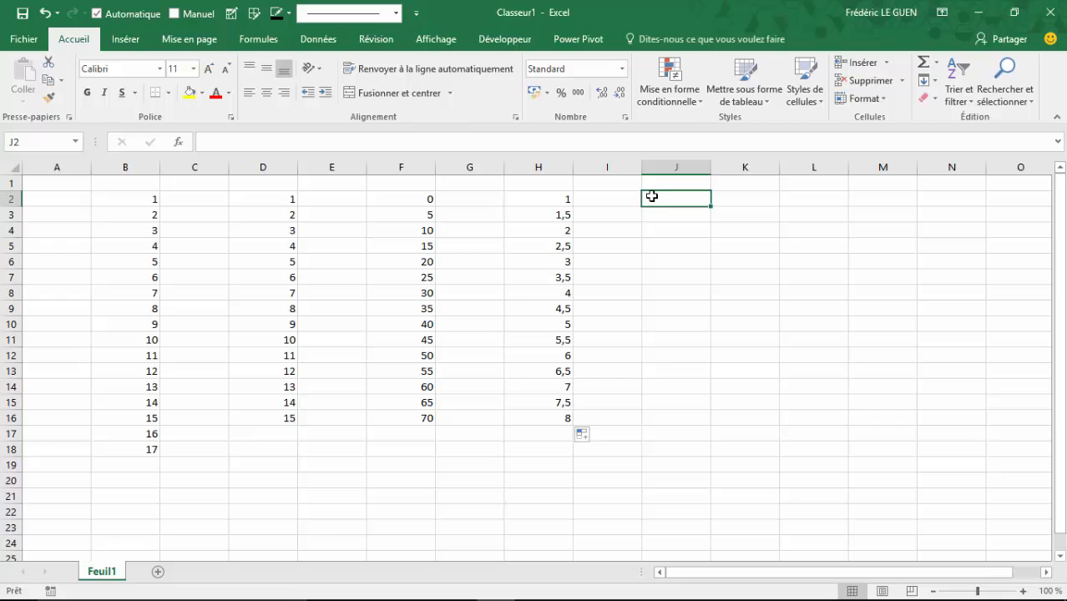
{"action": "type", "text": "-10"}
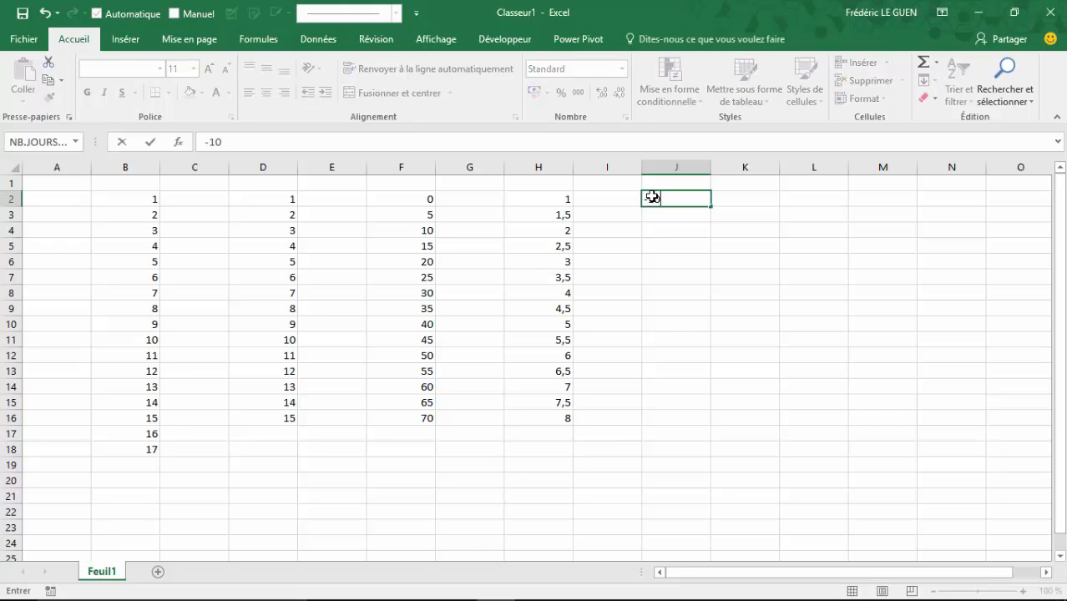
{"action": "key", "text": "Return"}
{"action": "type", "text": "-8"}
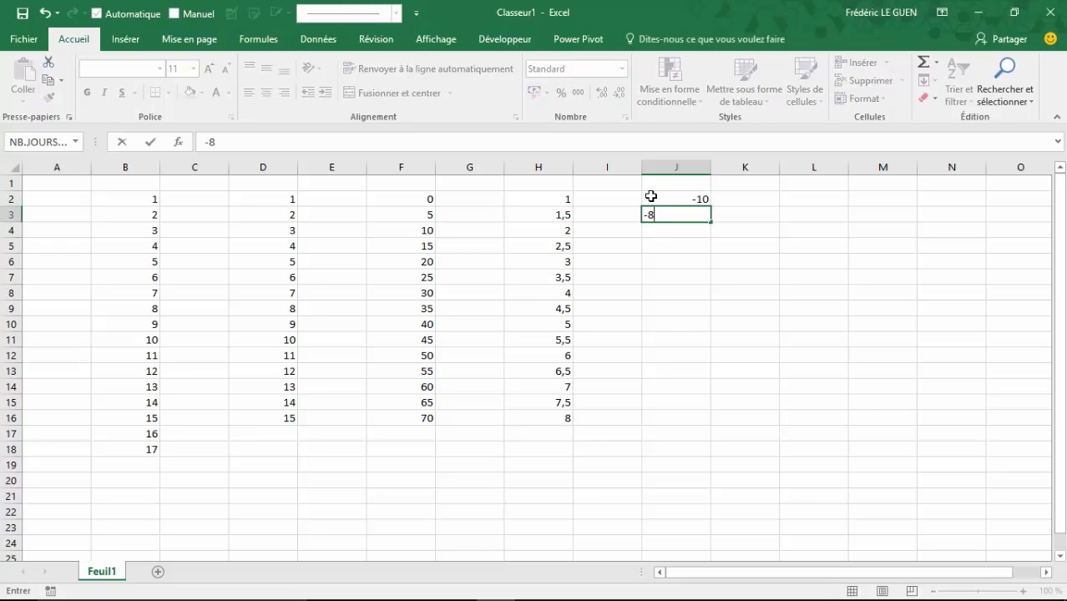
{"action": "key", "text": "Return"}
{"action": "left_click", "coordinate": [662, 204]}
{"action": "left_click_drag", "start_coordinate": [662, 205], "coordinate": [712, 483]}
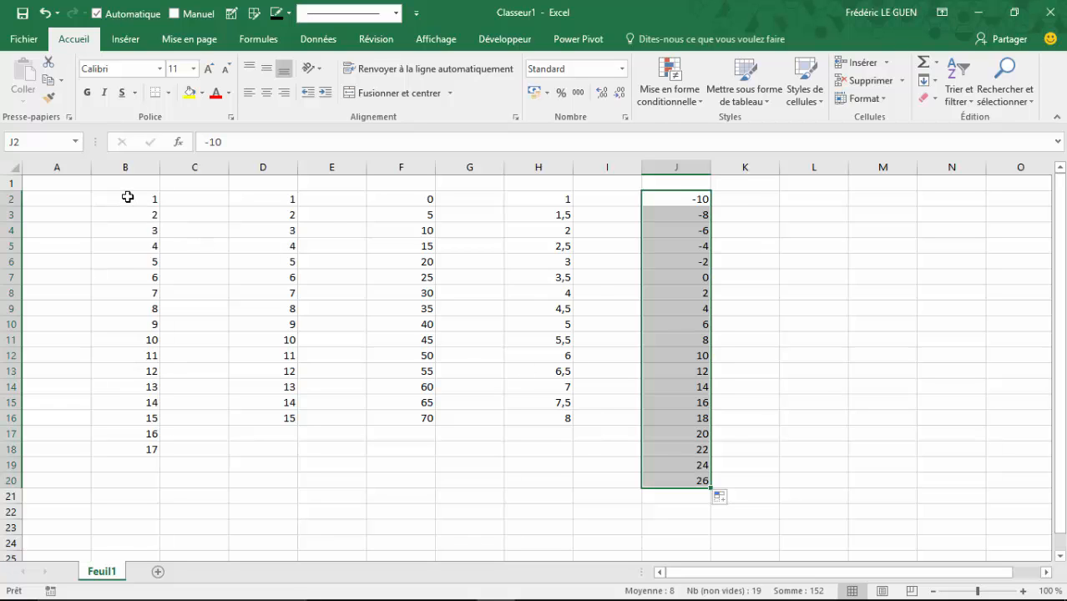
- Clear all the number series in the range B2:J20
{"action": "left_click_drag", "start_coordinate": [129, 199], "coordinate": [675, 473]}
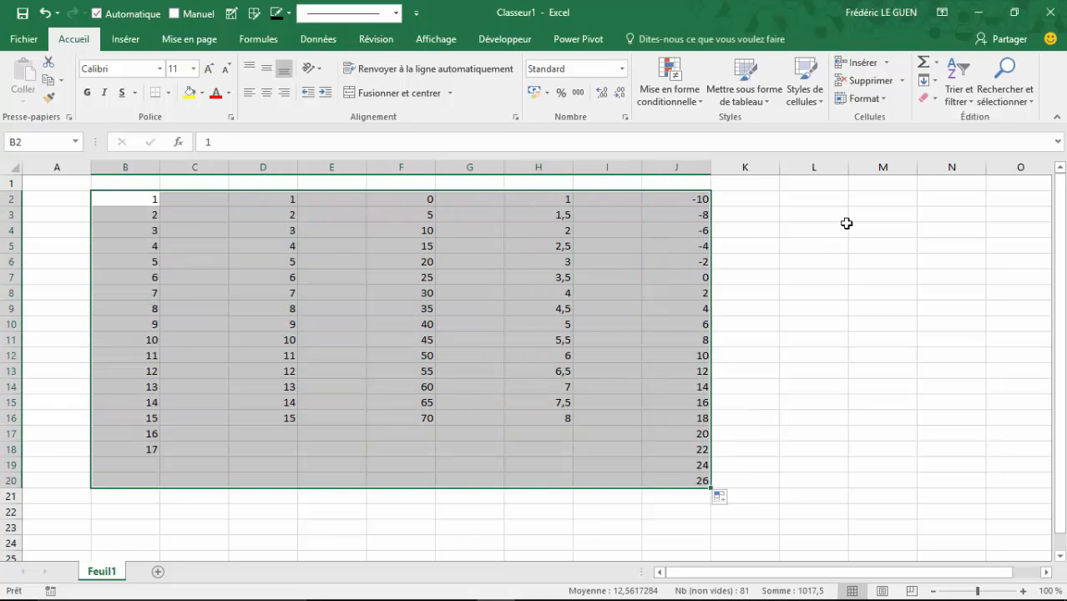
{"action": "left_click", "coordinate": [925, 99]}
{"action": "left_click", "coordinate": [949, 117]}
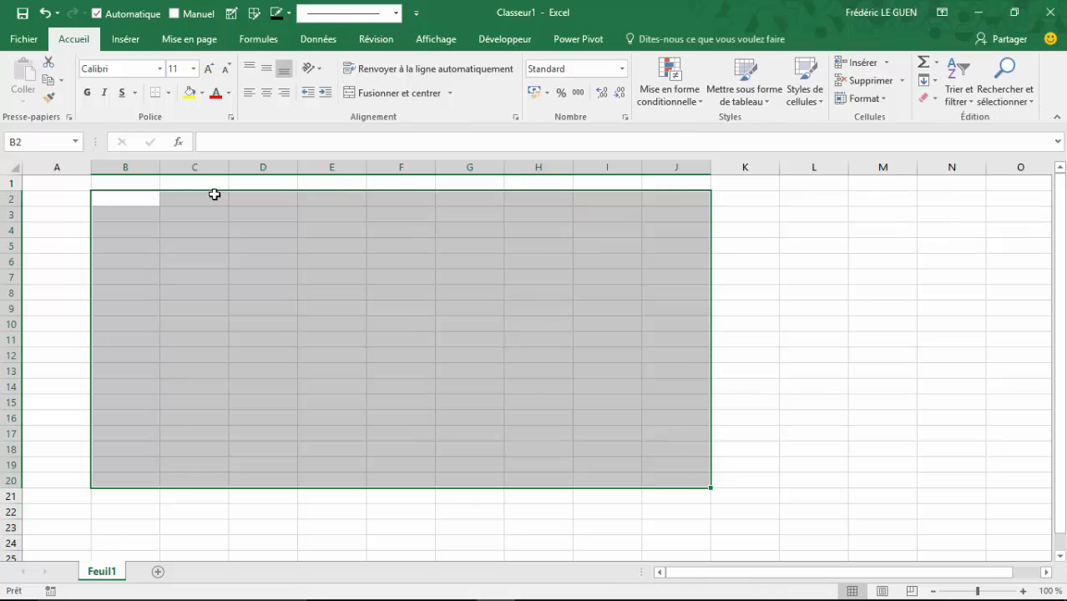
- Enter the years 2010 in B2 and 2011 in B3, and extend the series down to 2020 in B12
{"action": "left_click", "coordinate": [143, 194]}
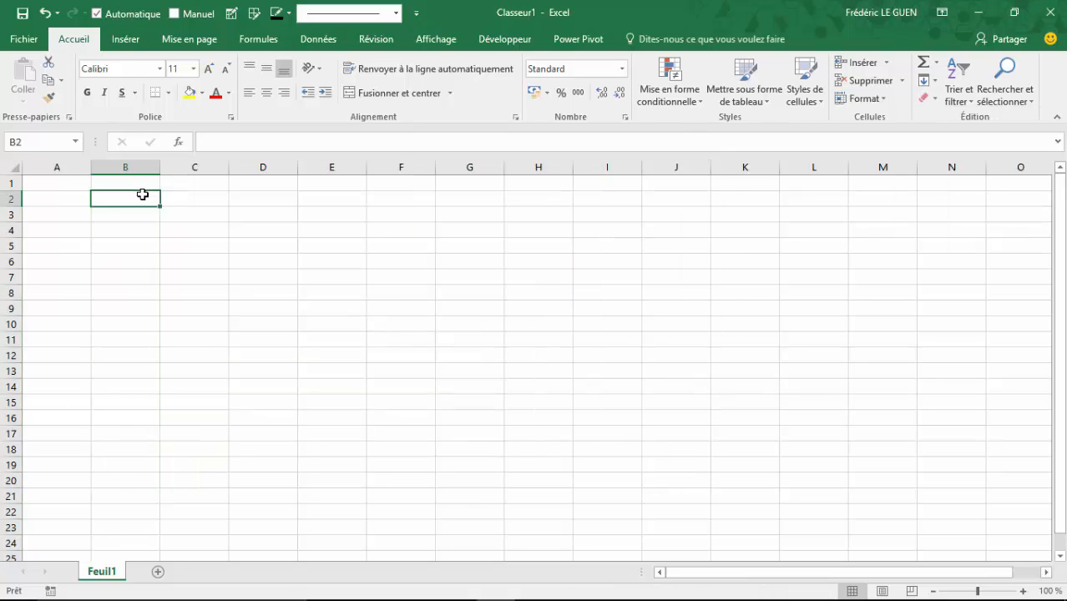
{"action": "type", "text": "2010"}
{"action": "key", "text": "Return"}
{"action": "type", "text": "2"}
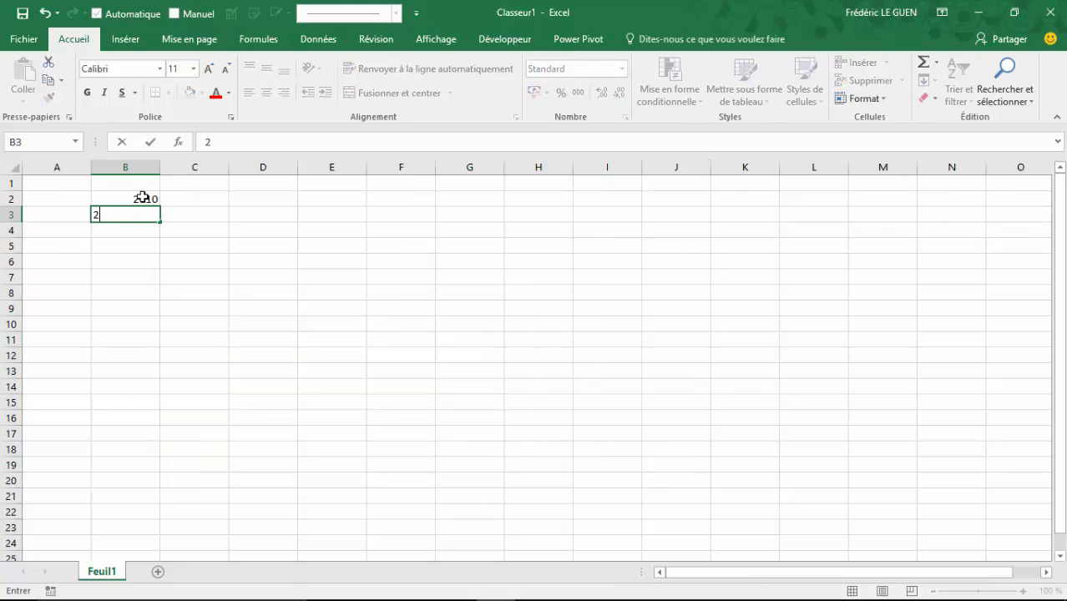
{"action": "type", "text": "011"}
{"action": "key", "text": "Return"}
{"action": "left_click_drag", "start_coordinate": [143, 198], "coordinate": [165, 366]}
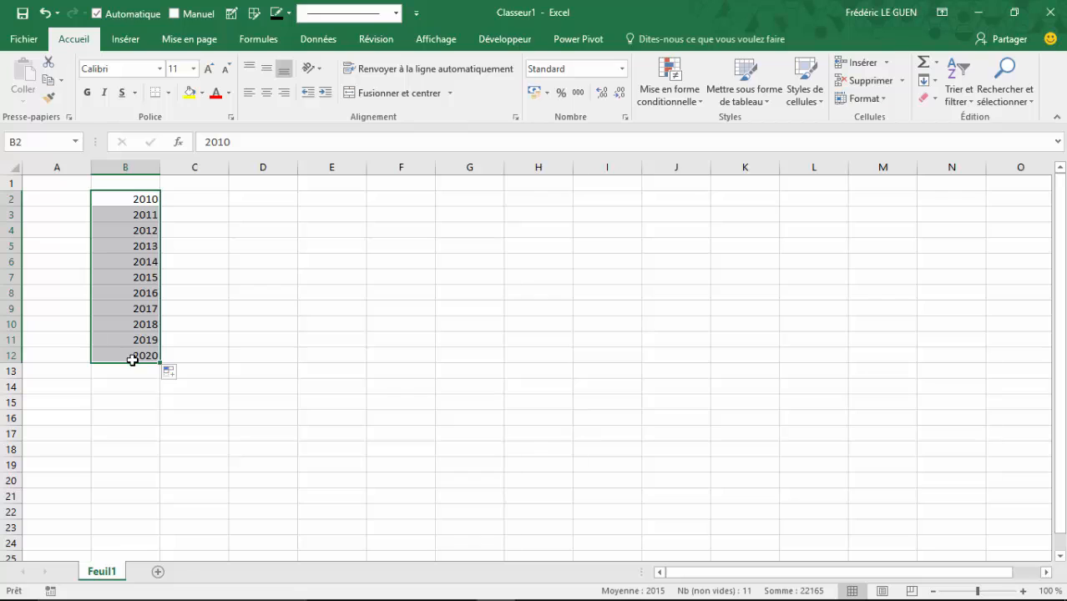
- Enter the date 01/01/2016 in D2
{"action": "left_click", "coordinate": [257, 197]}
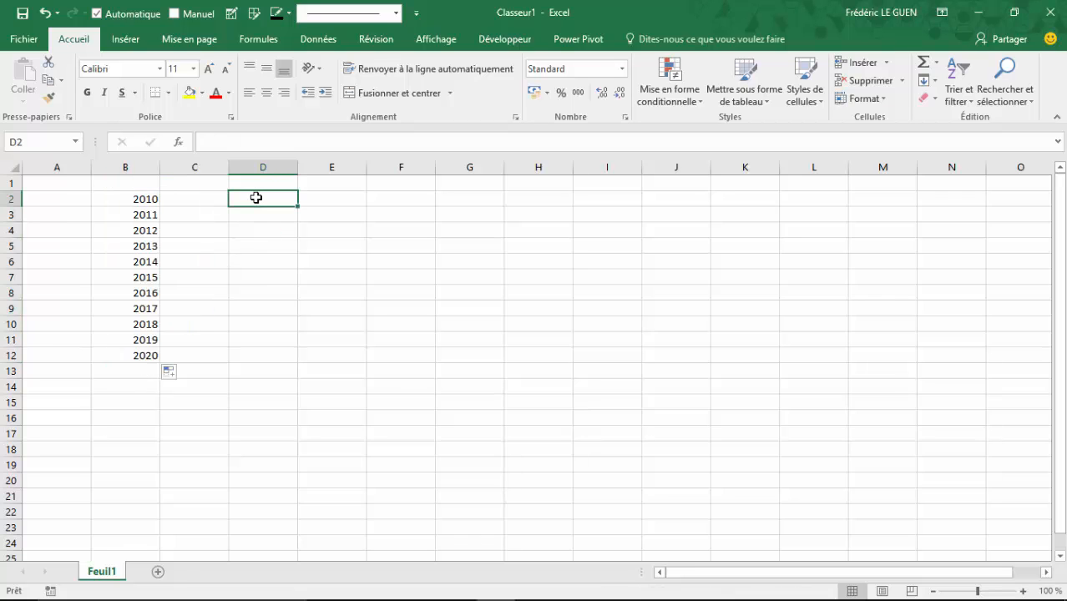
{"action": "type", "text": "01/01"}
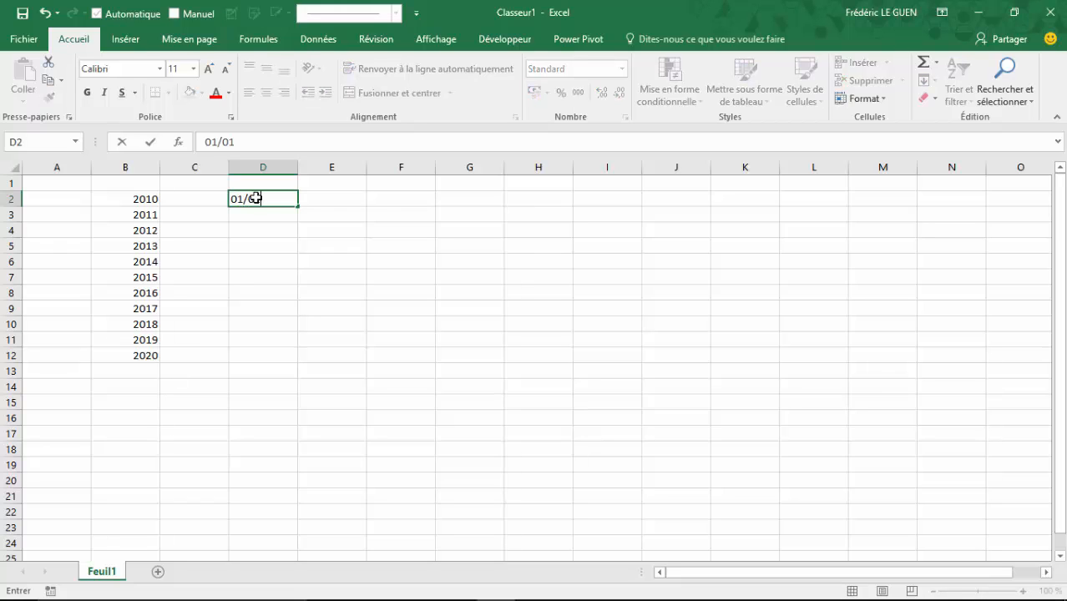
{"action": "type", "text": "/2016"}
{"action": "key", "text": "Return"}
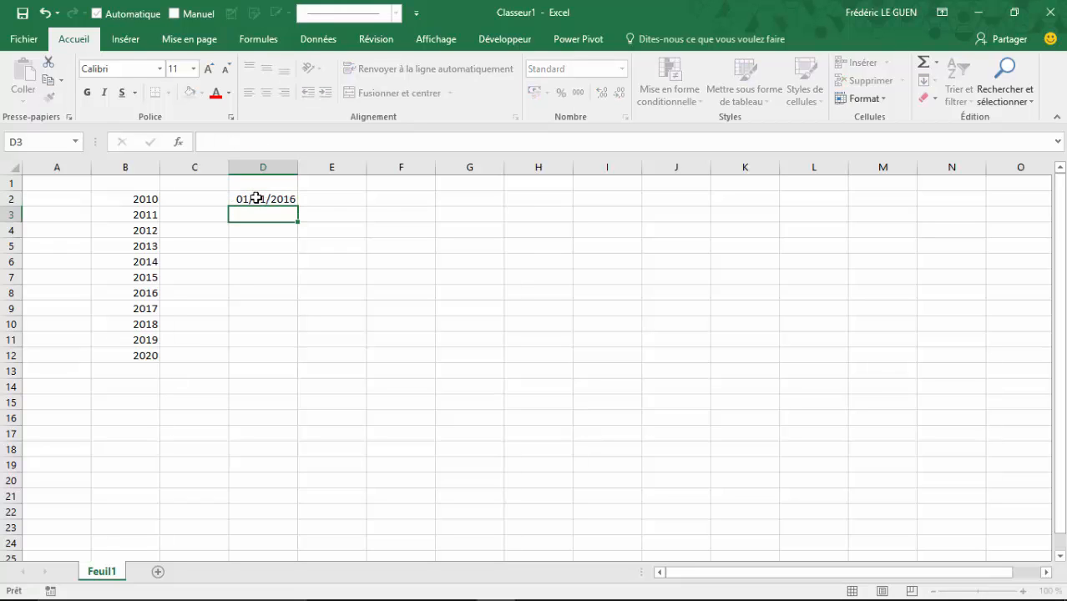
- Try extending the date in D2 as a daily series down to D17, and undo the fill
{"action": "left_click", "coordinate": [260, 198]}
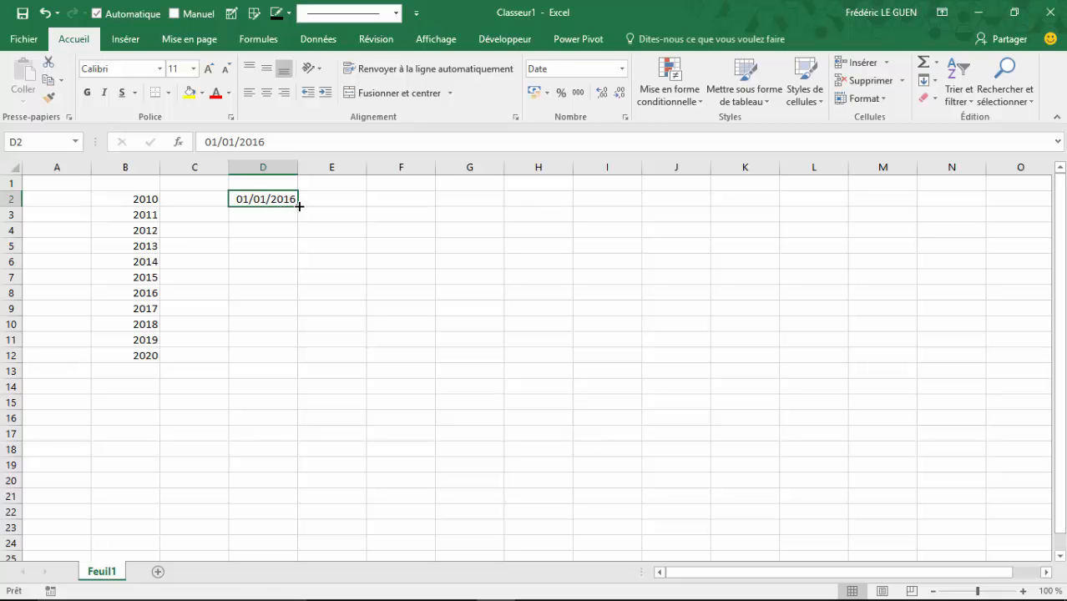
{"action": "left_click_drag", "start_coordinate": [299, 206], "coordinate": [299, 442]}
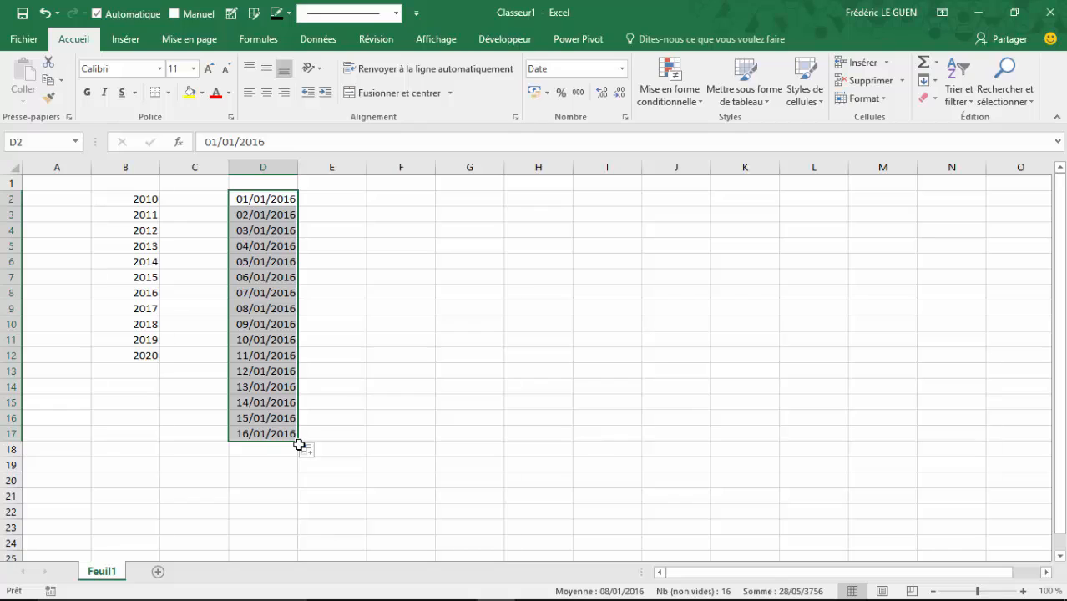
{"action": "key", "text": "ctrl+z"}
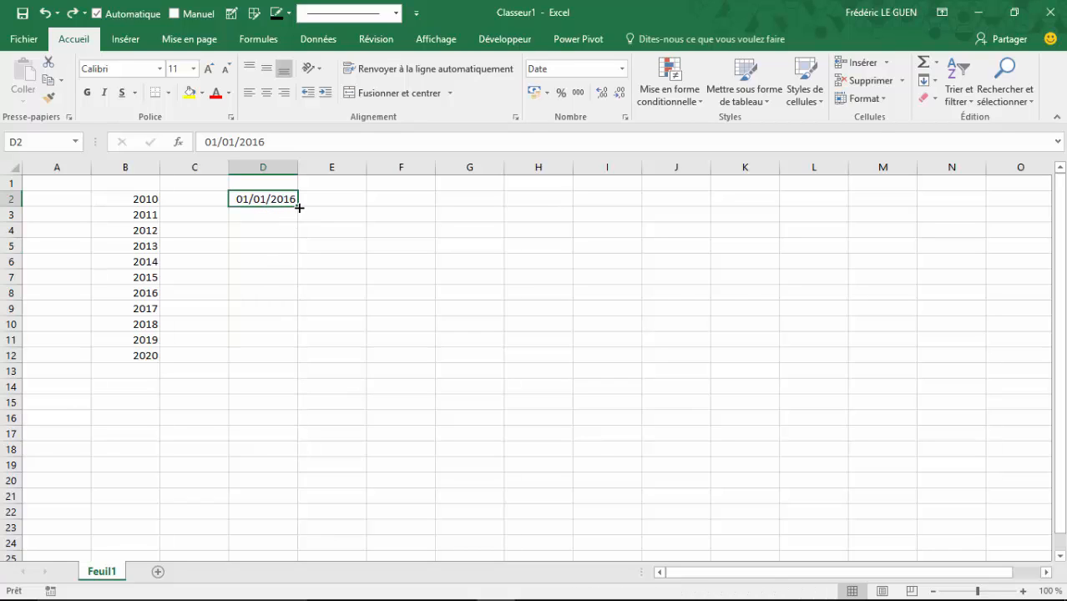
- Copy the date in D2 down to D15 without incrementing it
{"action": "key", "text": "ctrl"}
{"action": "left_click_drag", "start_coordinate": [297, 207], "coordinate": [289, 416]}
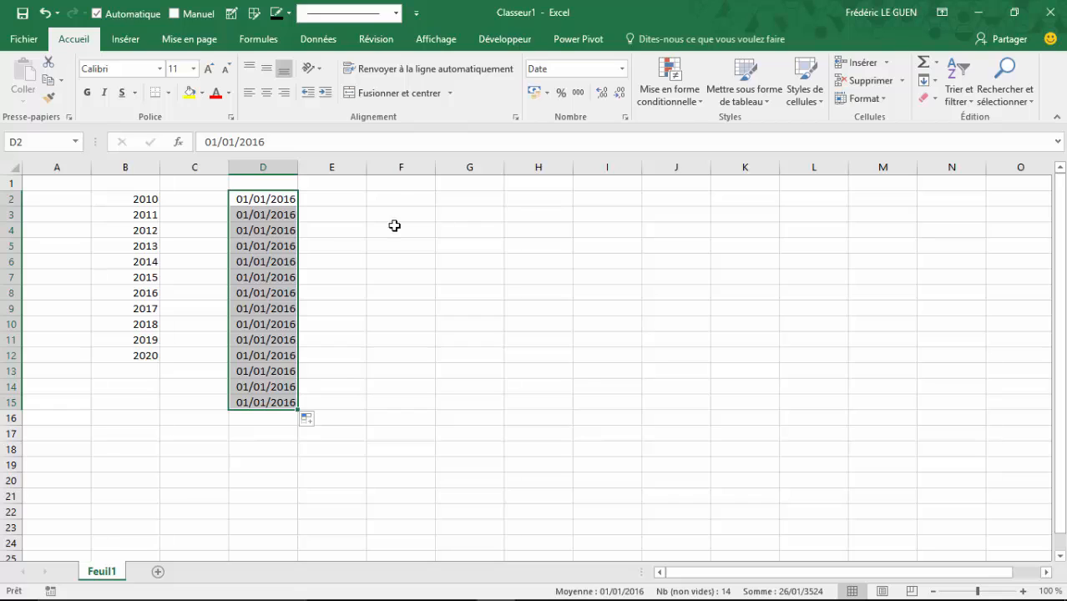
- Enter 01/01/2016 in F2 and 01/02/2016 in F3, and extend the monthly date series down to F19
{"action": "left_click", "coordinate": [393, 201]}
{"action": "type", "text": "01"}
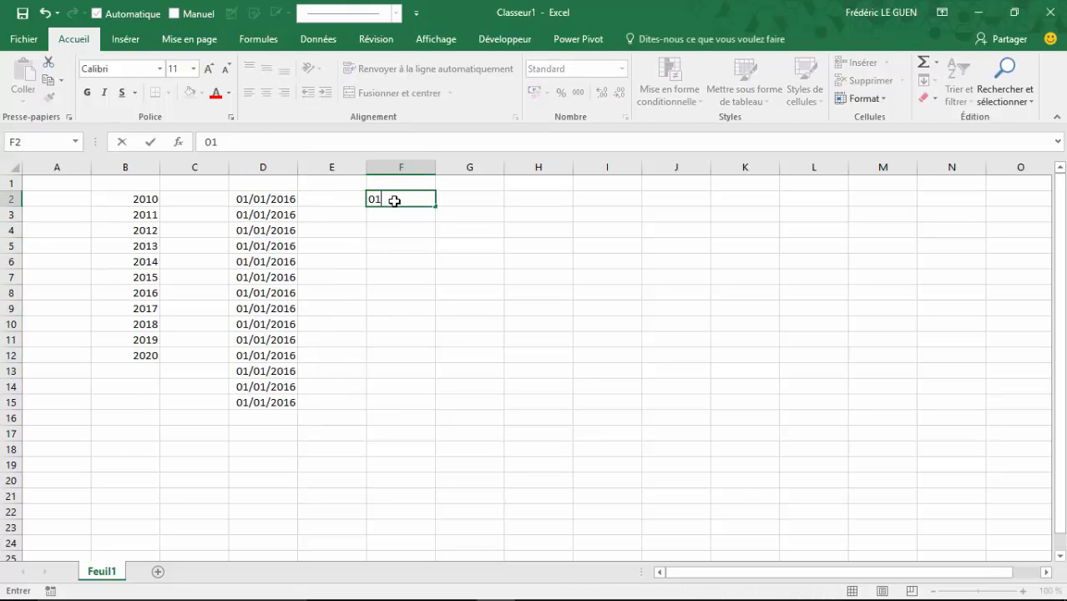
{"action": "type", "text": "/01/2016"}
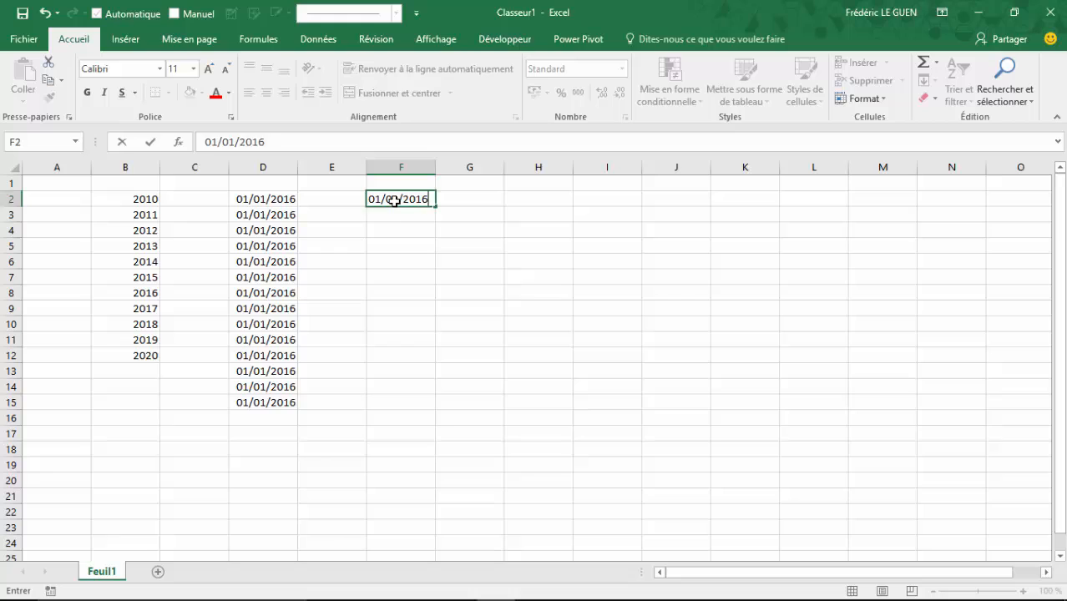
{"action": "key", "text": "Return"}
{"action": "type", "text": "01/"}
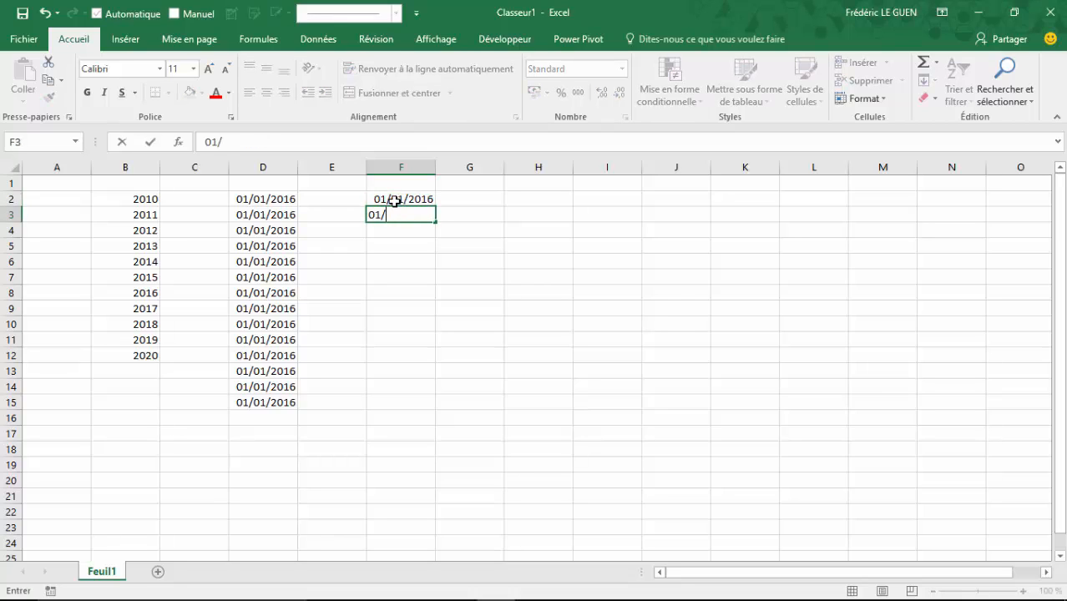
{"action": "type", "text": "02/2016"}
{"action": "key", "text": "Return"}
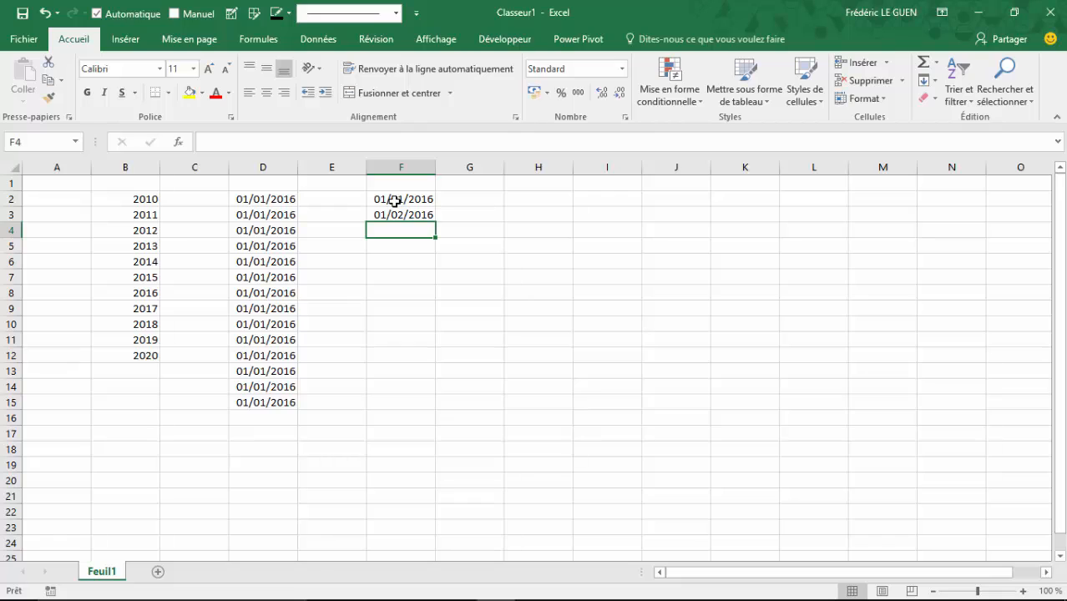
{"action": "left_click_drag", "start_coordinate": [417, 201], "coordinate": [442, 477]}
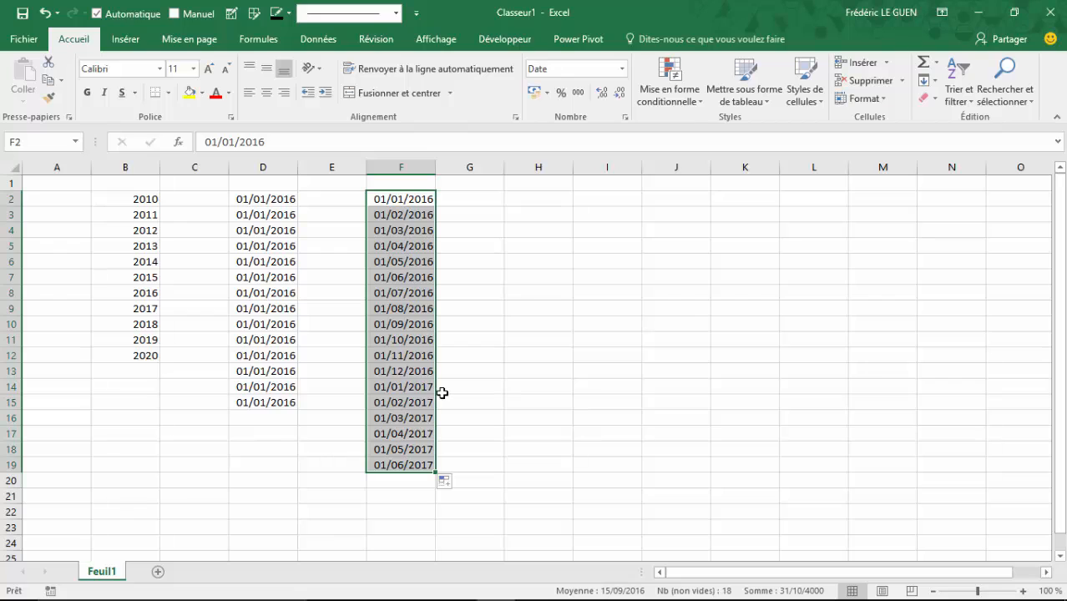
- Enter the date 01/01/2016 in H2 and 08/01/2016 in H3
{"action": "left_click_drag", "start_coordinate": [522, 201], "coordinate": [537, 198]}
{"action": "left_click", "coordinate": [537, 198]}
{"action": "type", "text": "01/"}
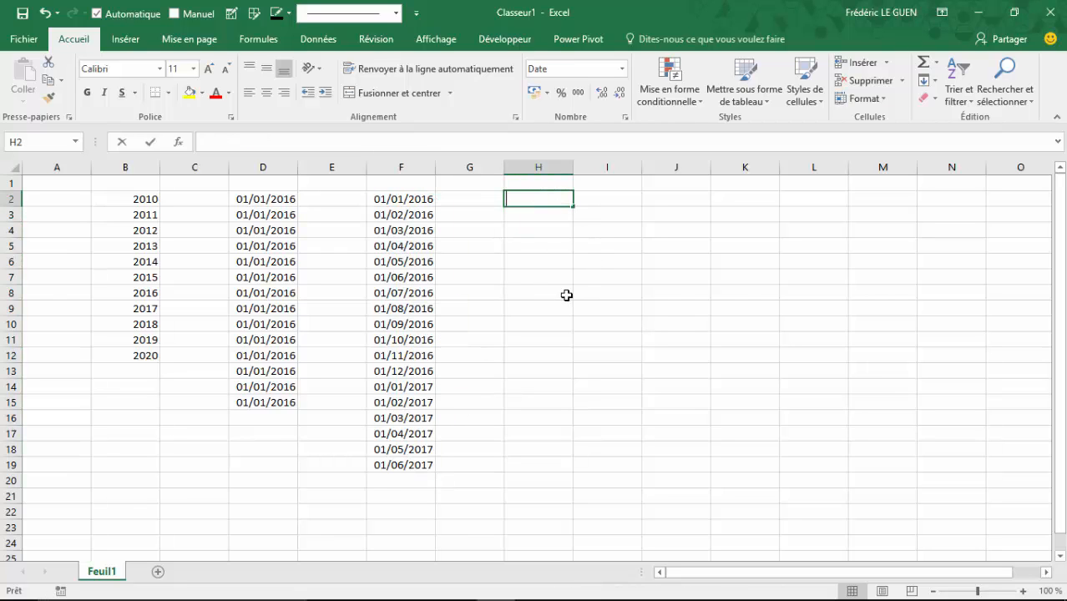
{"action": "type", "text": "01/2016"}
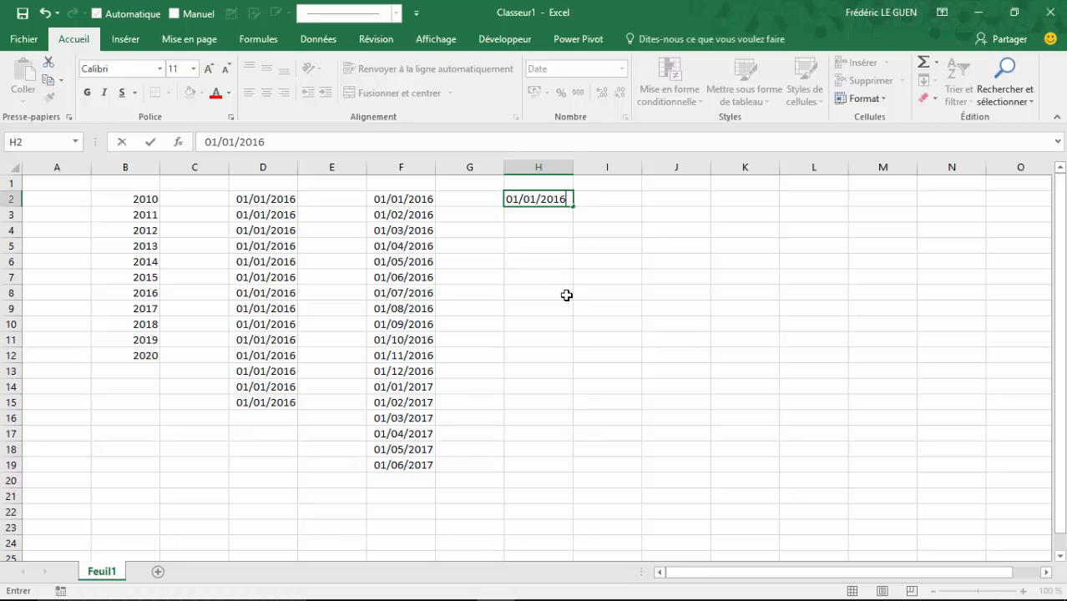
{"action": "key", "text": "Return"}
{"action": "type", "text": "0"}
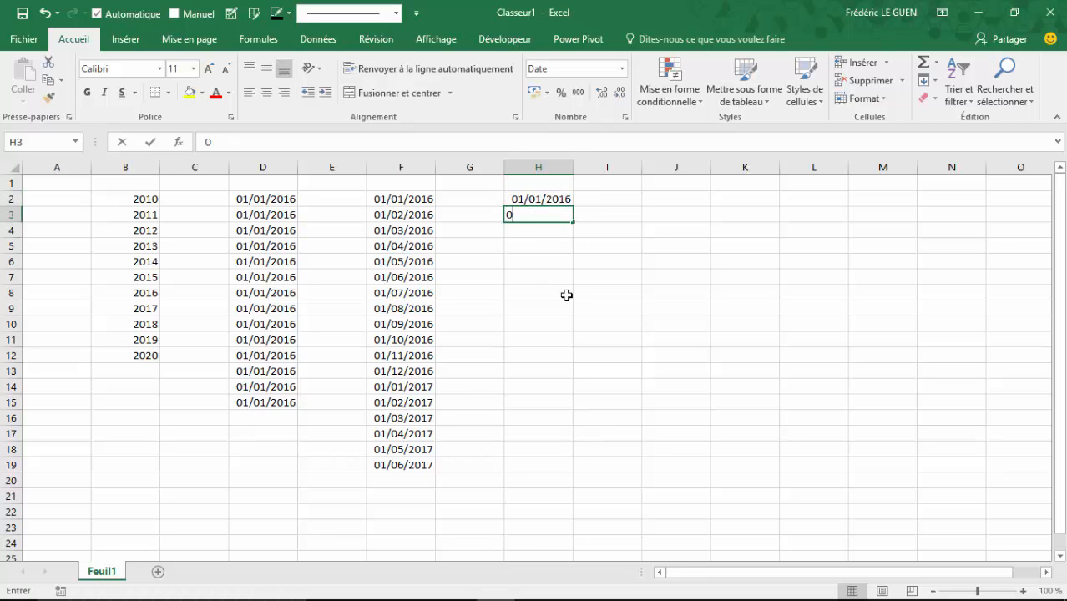
{"action": "type", "text": "8/01/2016"}
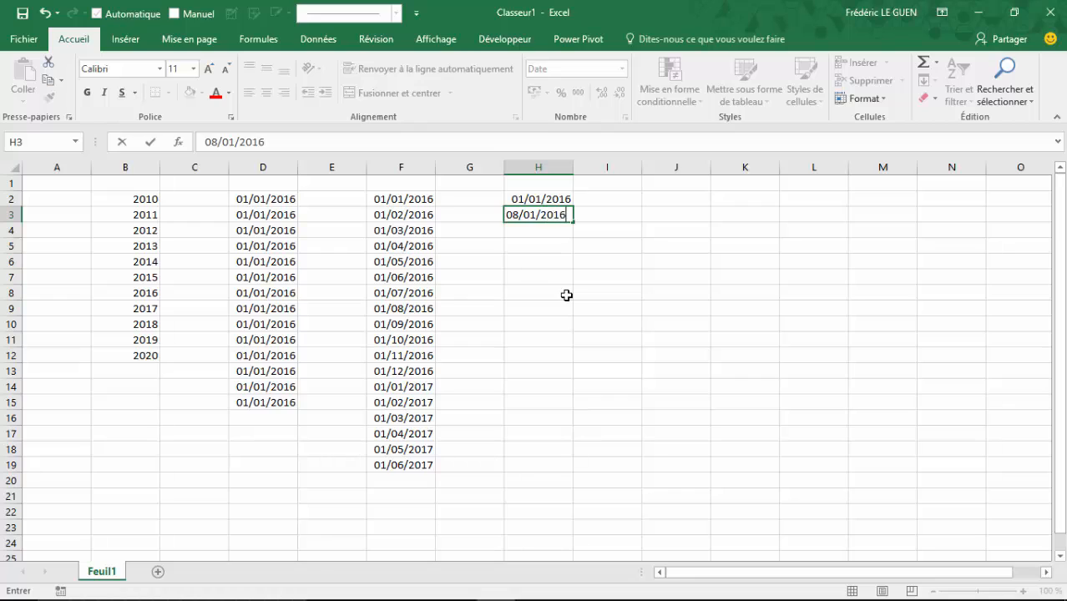
{"action": "key", "text": "Return"}
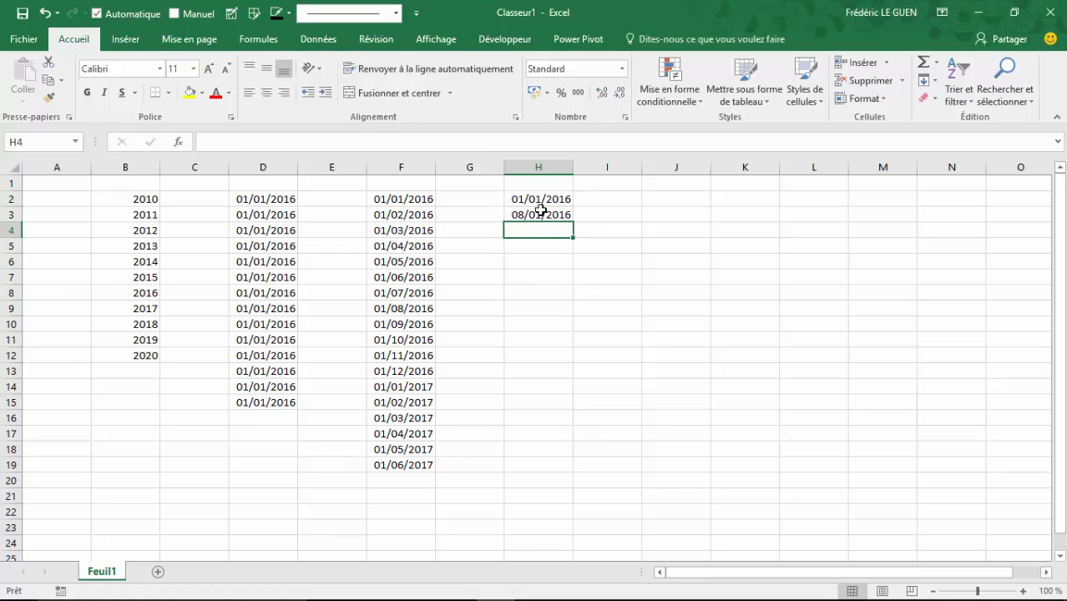
- Apply the long date format to H2:H3 and extend the weekly date series down to H15
{"action": "left_click_drag", "start_coordinate": [539, 202], "coordinate": [539, 212]}
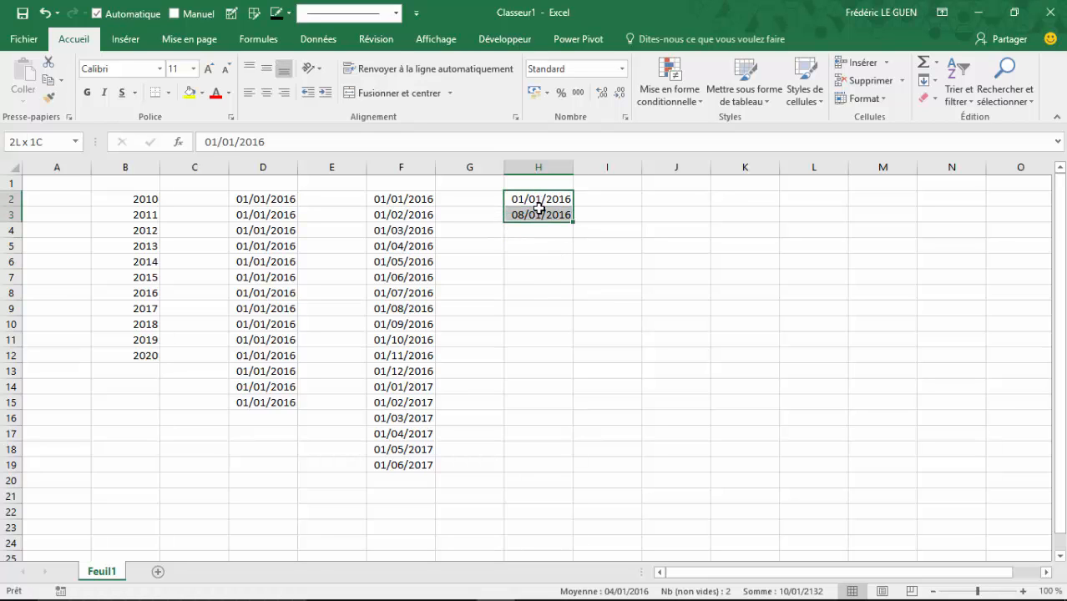
{"action": "left_click", "coordinate": [622, 70]}
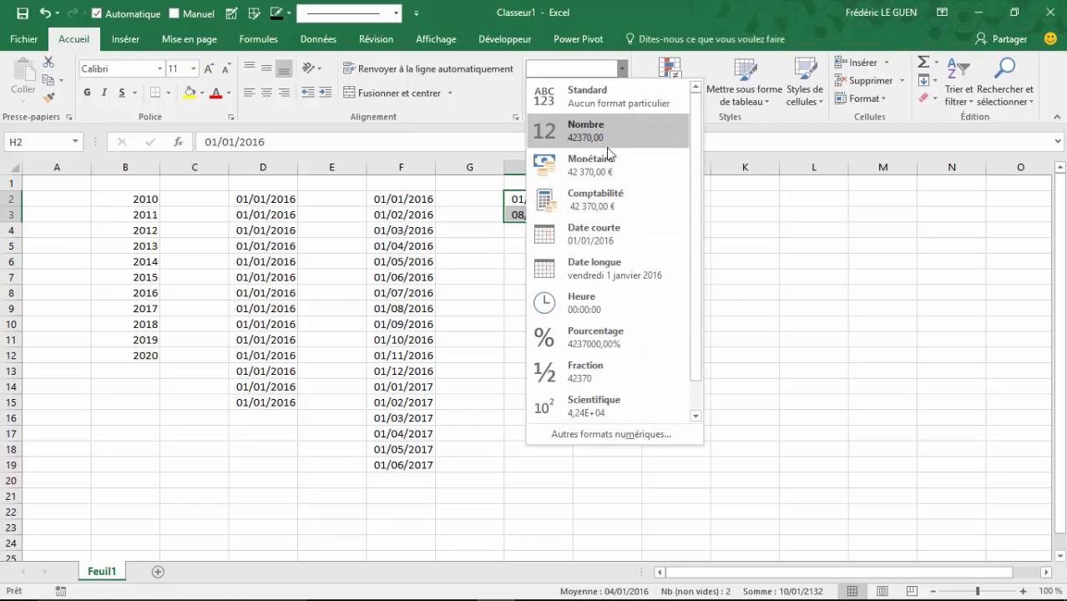
{"action": "left_click", "coordinate": [601, 265]}
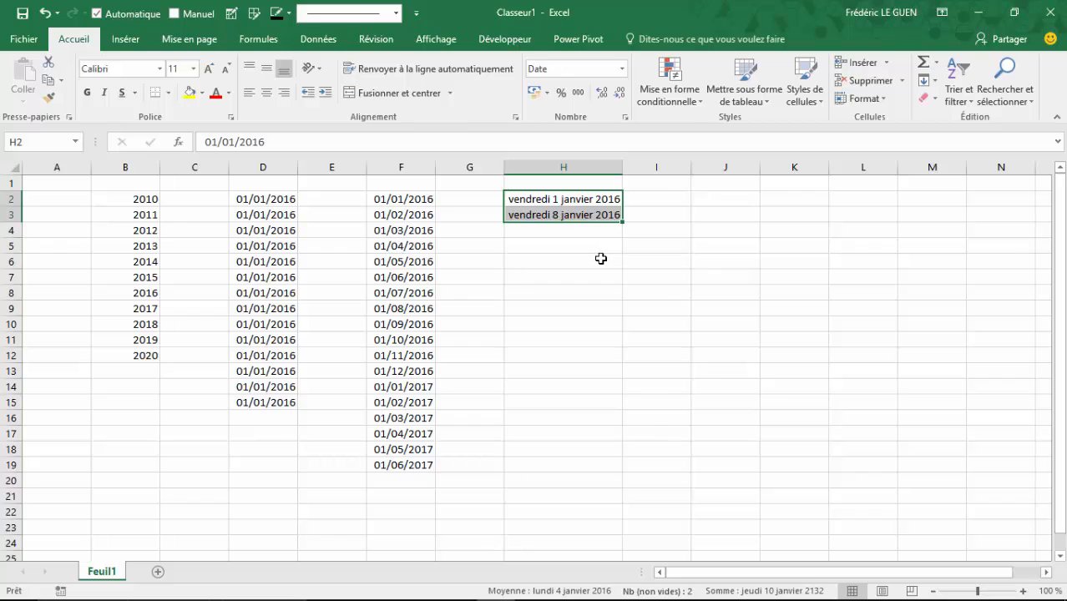
{"action": "left_click_drag", "start_coordinate": [623, 224], "coordinate": [623, 405]}
- Widen column H and switch the dates in H2:H15 to the short date format
{"action": "left_click_drag", "start_coordinate": [623, 166], "coordinate": [645, 167]}
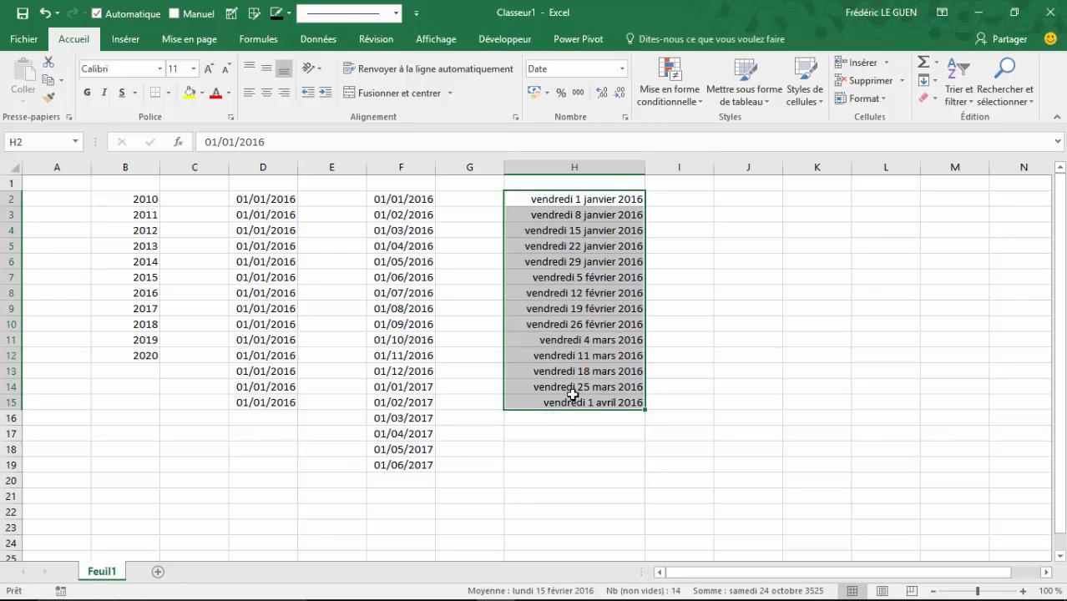
{"action": "left_click", "coordinate": [621, 68]}
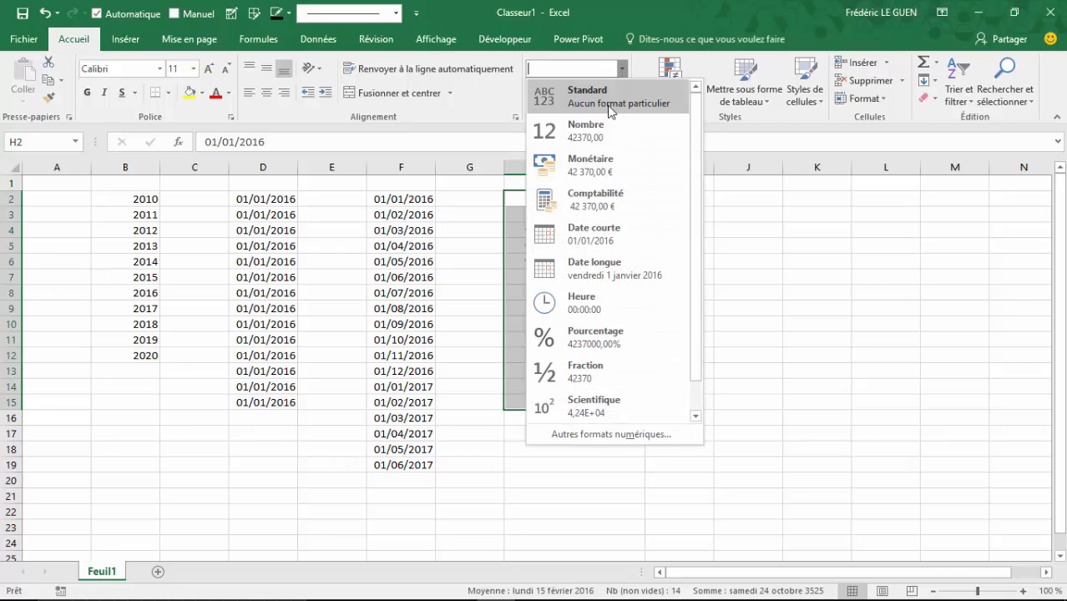
{"action": "left_click", "coordinate": [584, 237]}
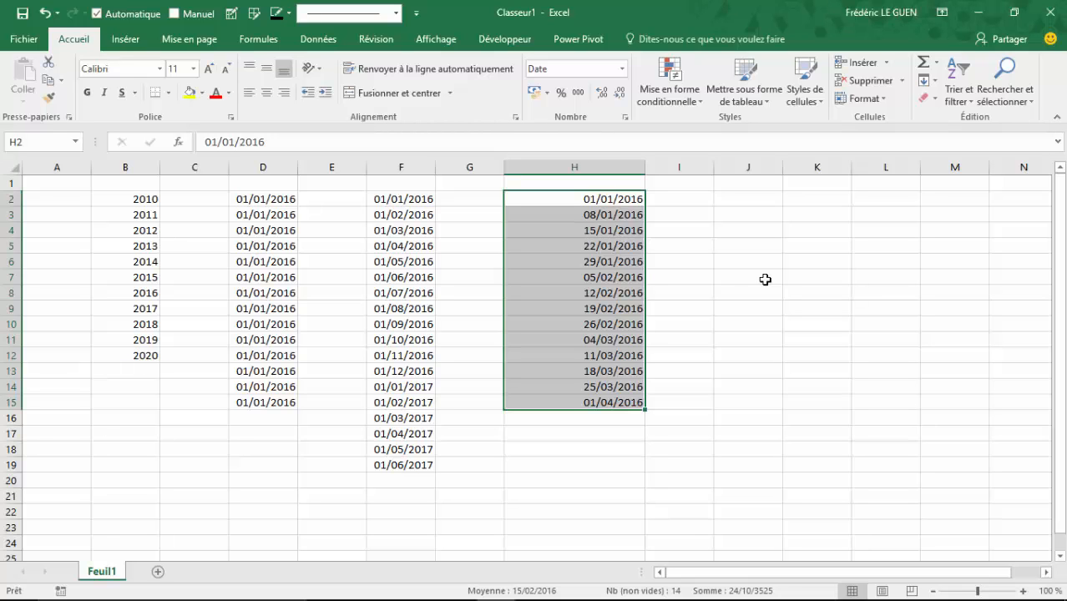
- Enter Janvier in J2 and extend the month names down to J17
{"action": "left_click", "coordinate": [754, 199]}
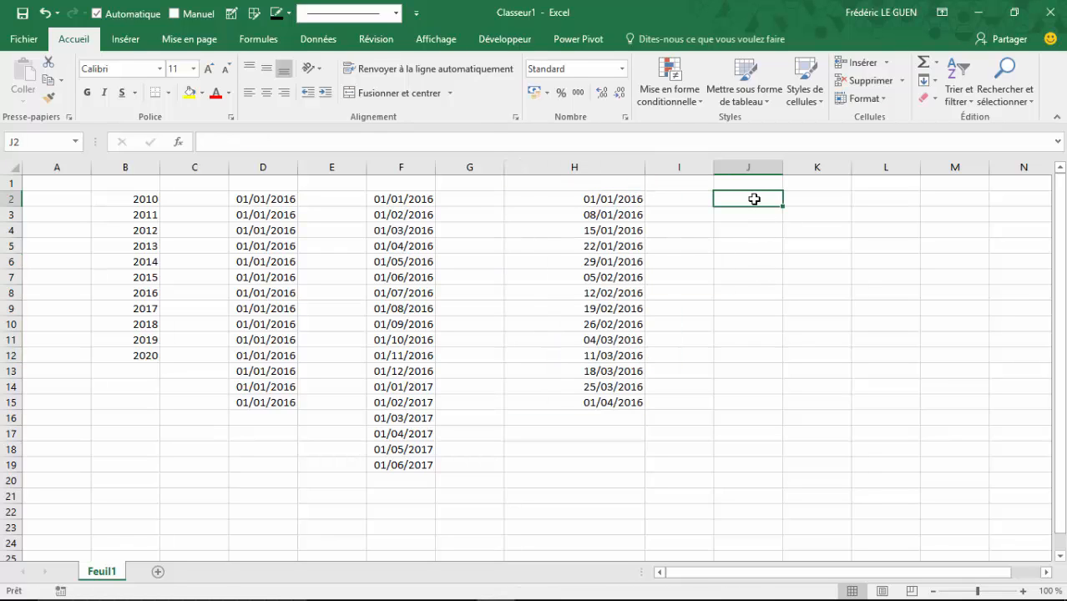
{"action": "type", "text": "Jan"}
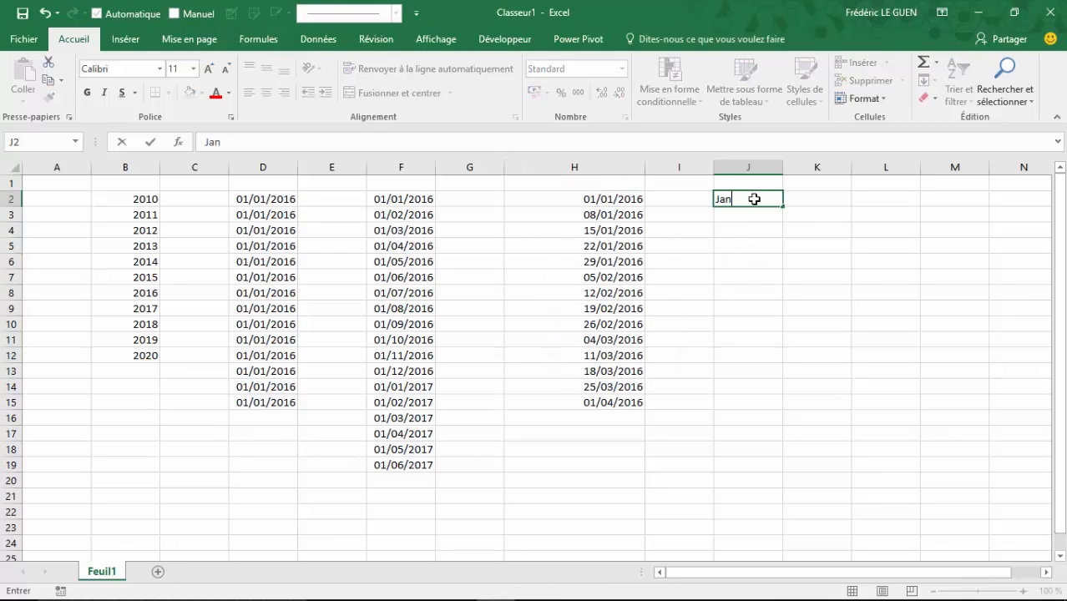
{"action": "type", "text": "vier"}
{"action": "key", "text": "Return"}
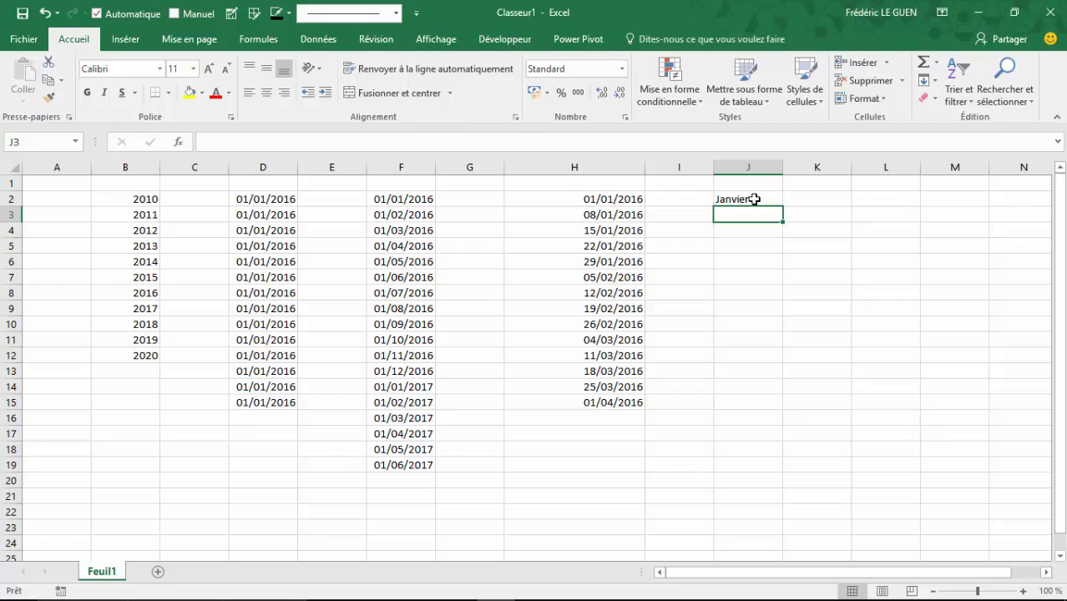
{"action": "left_click", "coordinate": [754, 199]}
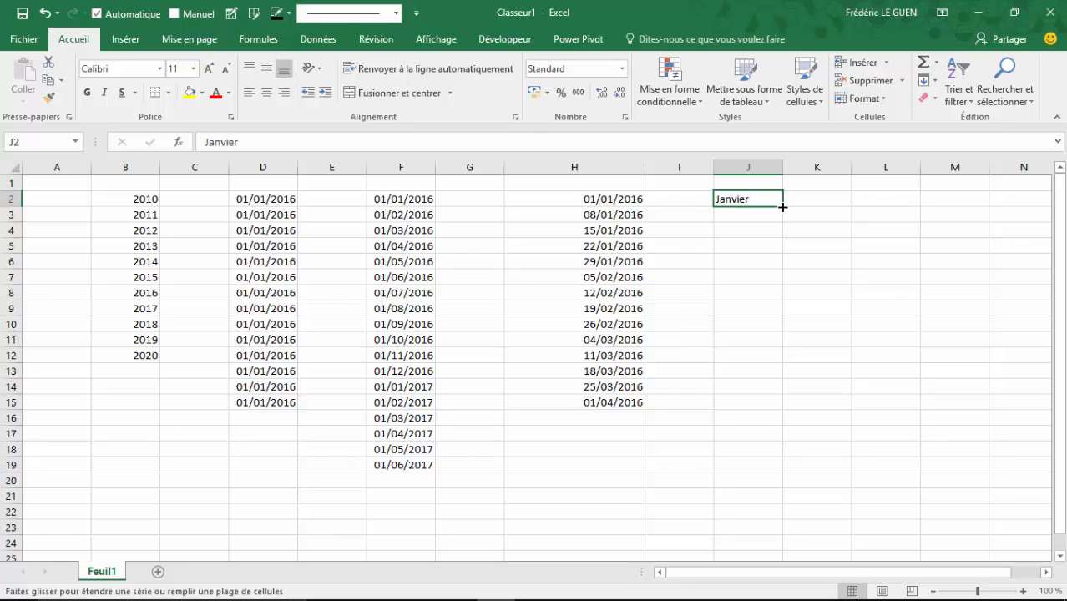
{"action": "left_click_drag", "start_coordinate": [782, 206], "coordinate": [789, 444]}
- Enter the abbreviated month Janv in K2 and extend the series down to K15
{"action": "left_click", "coordinate": [822, 197]}
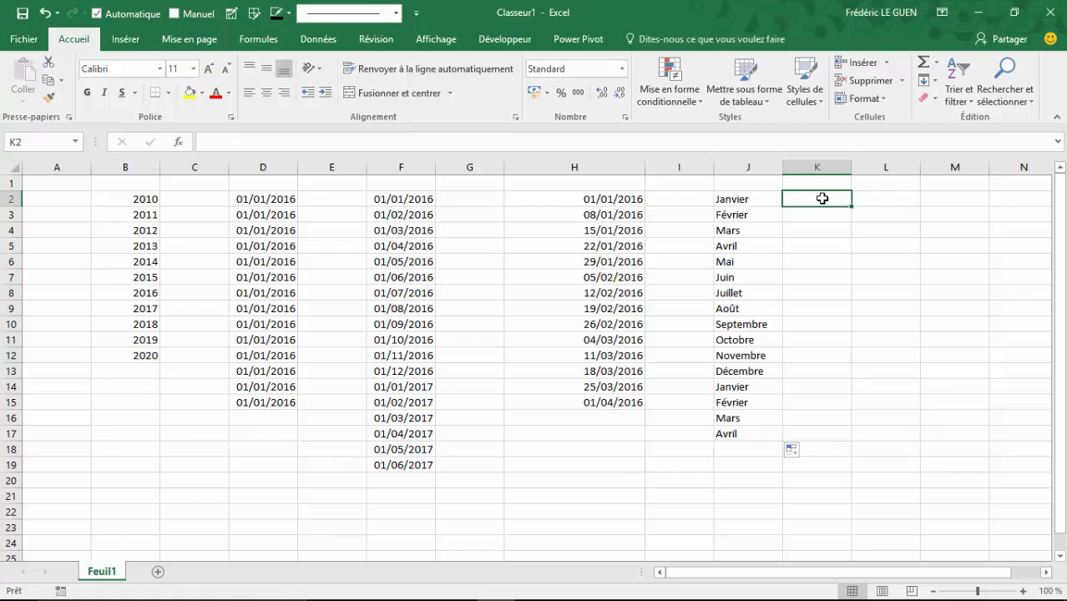
{"action": "type", "text": "Janv"}
{"action": "key", "text": "Return"}
{"action": "left_click", "coordinate": [823, 198]}
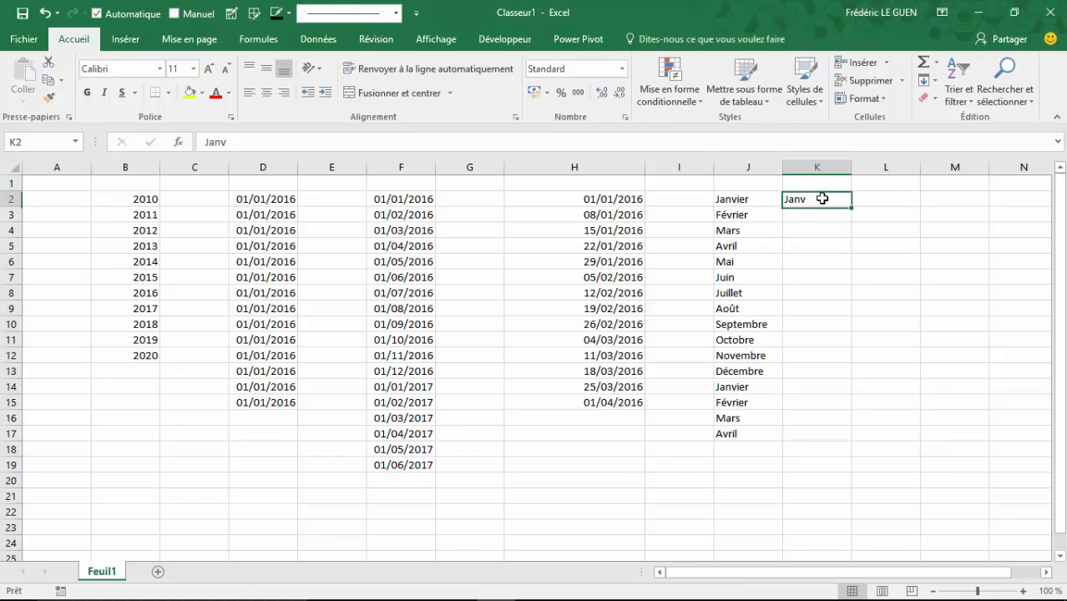
{"action": "left_click_drag", "start_coordinate": [852, 208], "coordinate": [864, 406]}
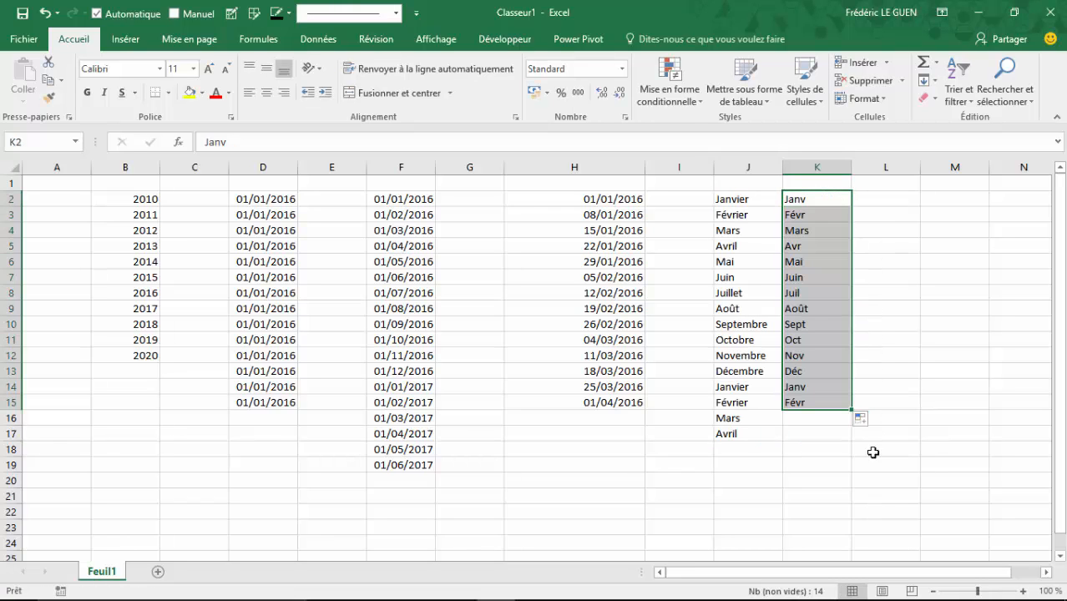
- Enter Lundi in L2 and extend the weekday names down to L15
{"action": "left_click", "coordinate": [880, 200]}
{"action": "type", "text": "Lundi"}
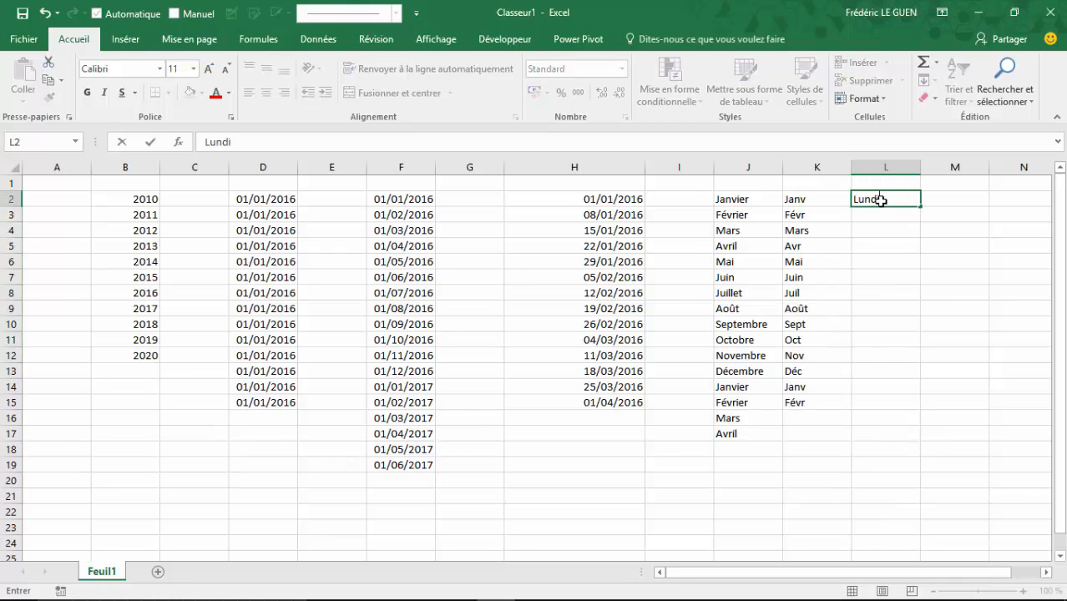
{"action": "key", "text": "Return"}
{"action": "left_click", "coordinate": [881, 200]}
{"action": "left_click_drag", "start_coordinate": [921, 206], "coordinate": [924, 407]}
- Enter the abbreviated weekday Lun in M2 and extend the series down to M15
{"action": "left_click", "coordinate": [938, 200]}
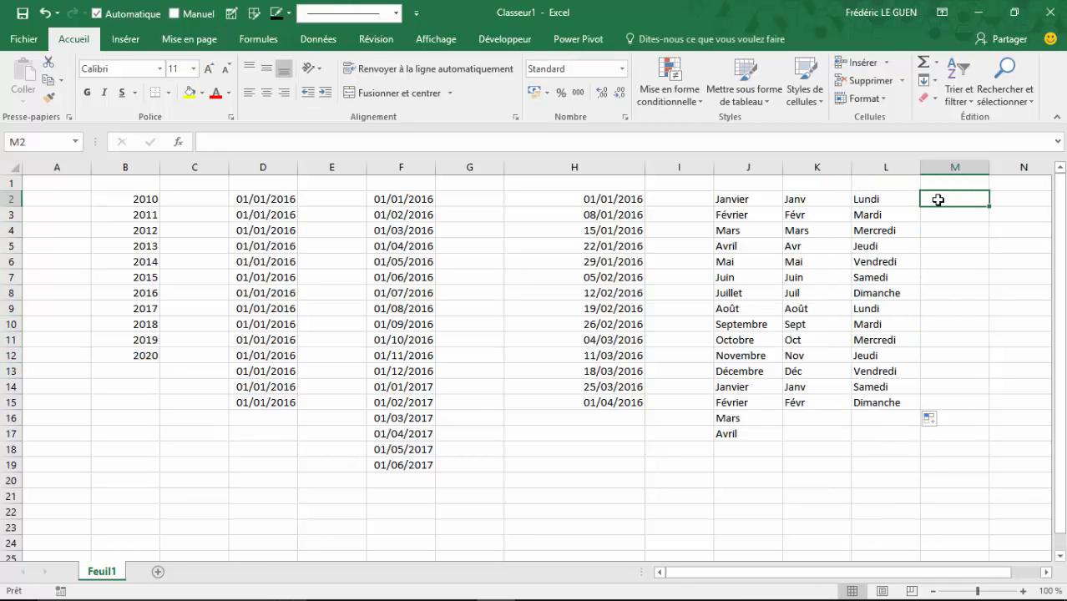
{"action": "type", "text": "Lun"}
{"action": "key", "text": "Return"}
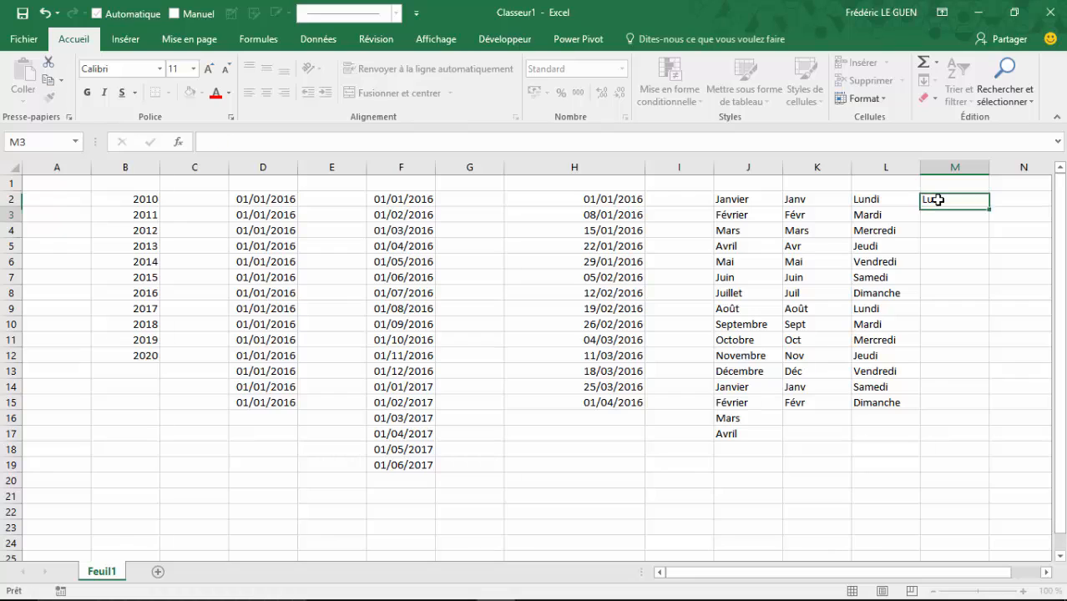
{"action": "left_click", "coordinate": [950, 200]}
{"action": "left_click_drag", "start_coordinate": [989, 206], "coordinate": [986, 406]}
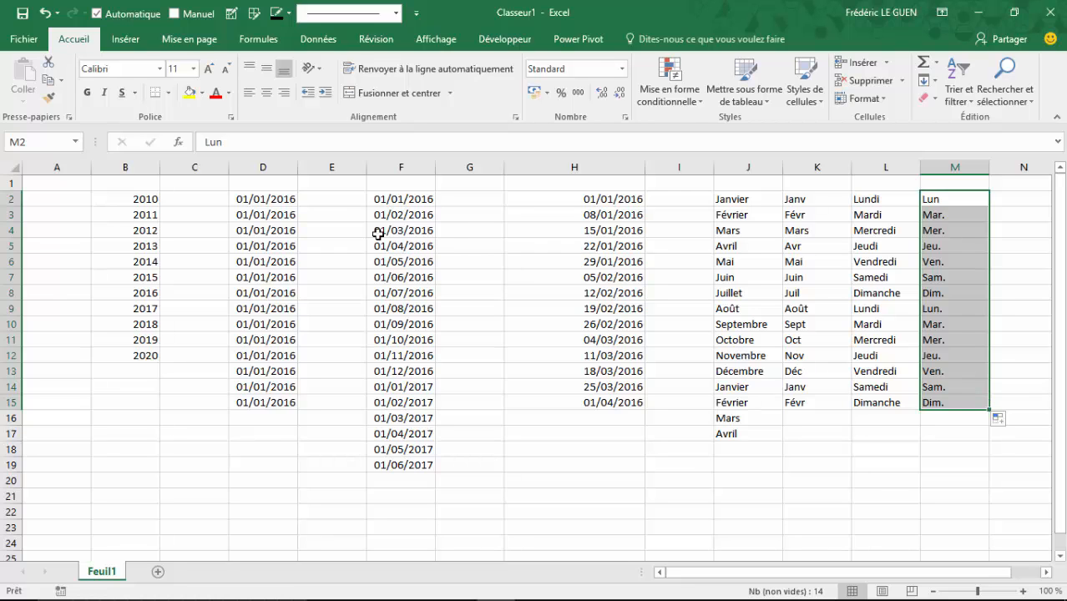
- Examine the existing custom lists from Excel's advanced options, and leave the options without making changes
{"action": "left_click", "coordinate": [24, 40]}
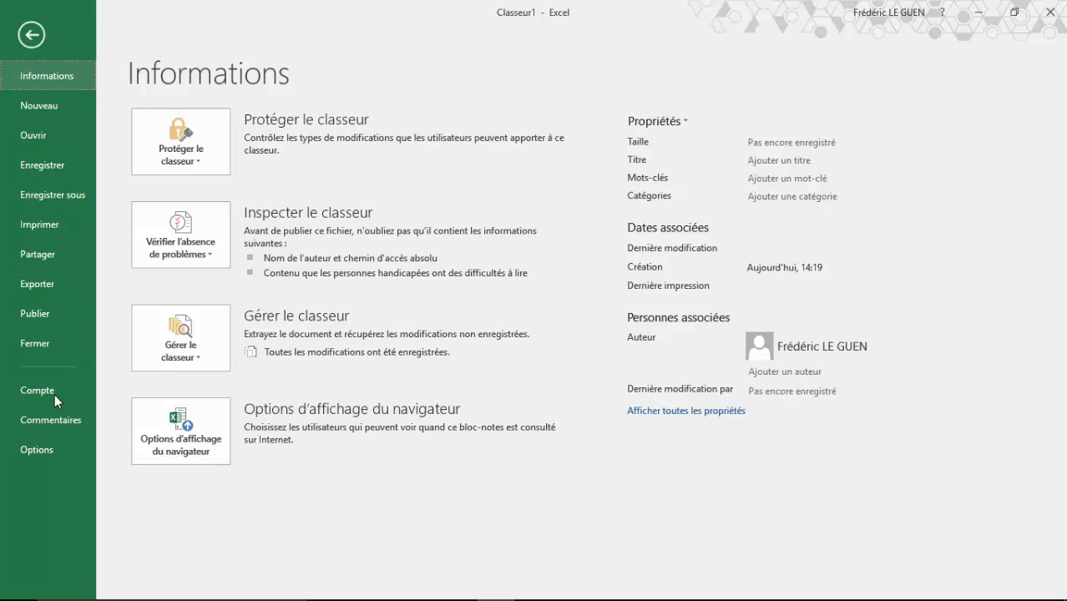
{"action": "left_click", "coordinate": [45, 450]}
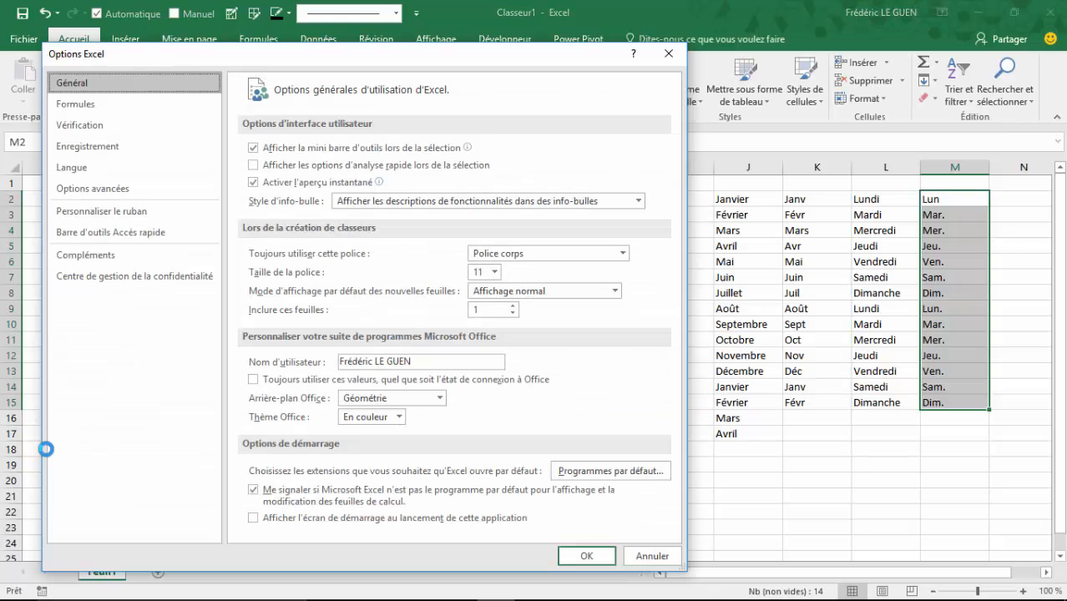
{"action": "left_click", "coordinate": [99, 197]}
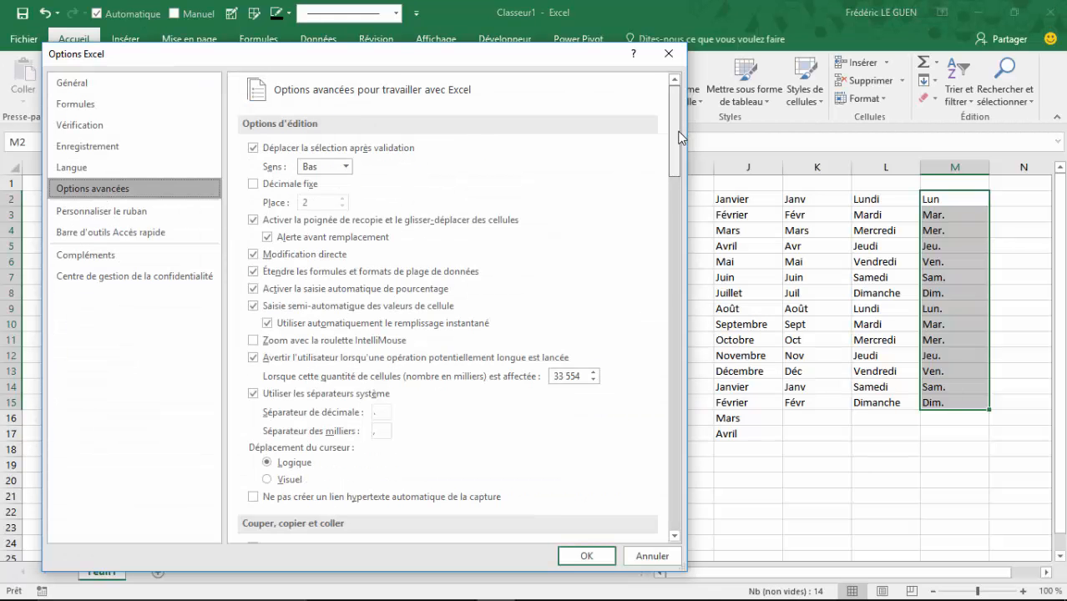
{"action": "left_click_drag", "start_coordinate": [678, 132], "coordinate": [698, 461]}
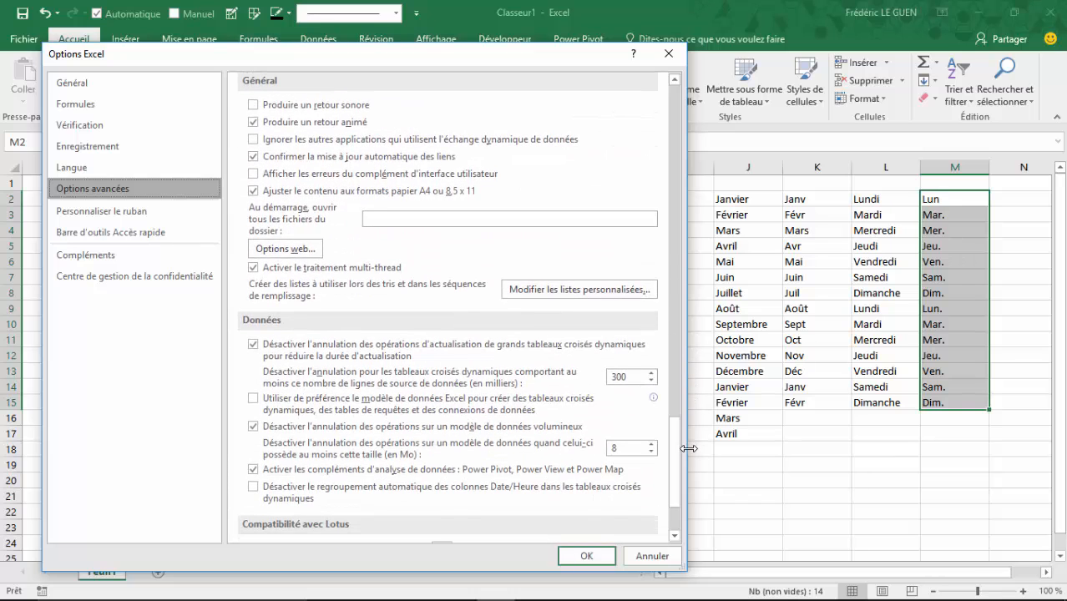
{"action": "left_click", "coordinate": [565, 299]}
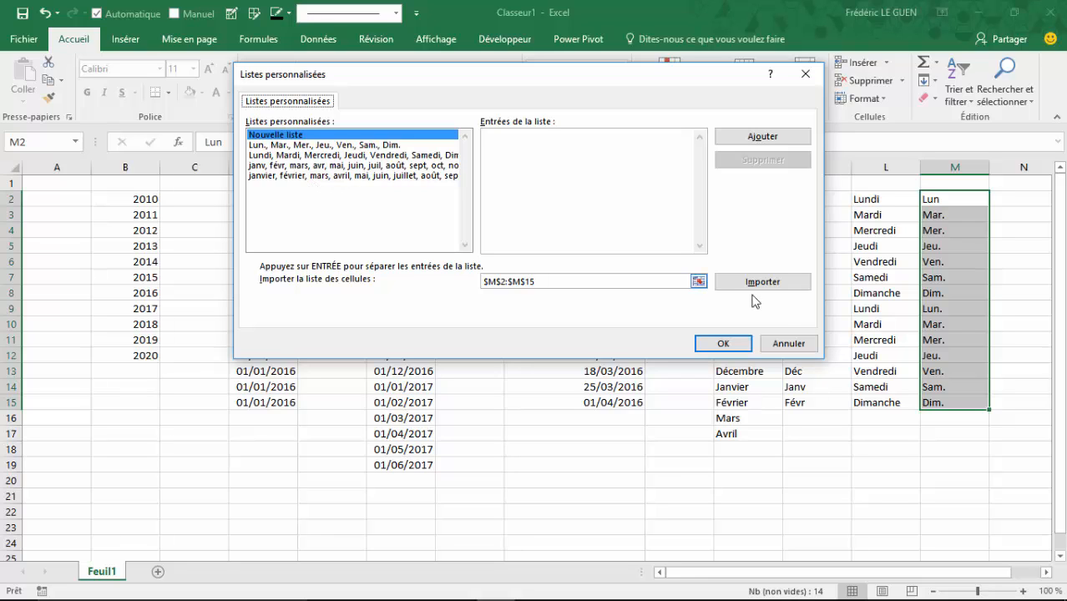
{"action": "left_click", "coordinate": [789, 344]}
{"action": "left_click", "coordinate": [652, 555]}
- Enter the English weekday names Monday to Sunday in cells H19 to H25
{"action": "left_click", "coordinate": [624, 461]}
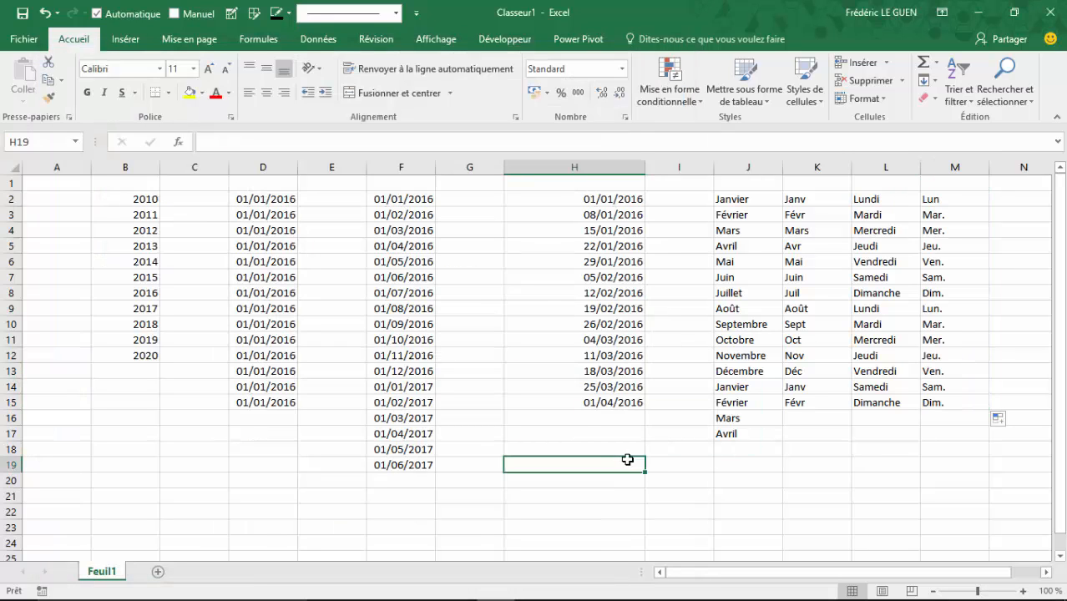
{"action": "scroll", "coordinate": [630, 460], "scroll_direction": "down", "scroll_amount": 1}
{"action": "type", "text": "Monday"}
{"action": "key", "text": "Return"}
{"action": "type", "text": "Tuesda"}
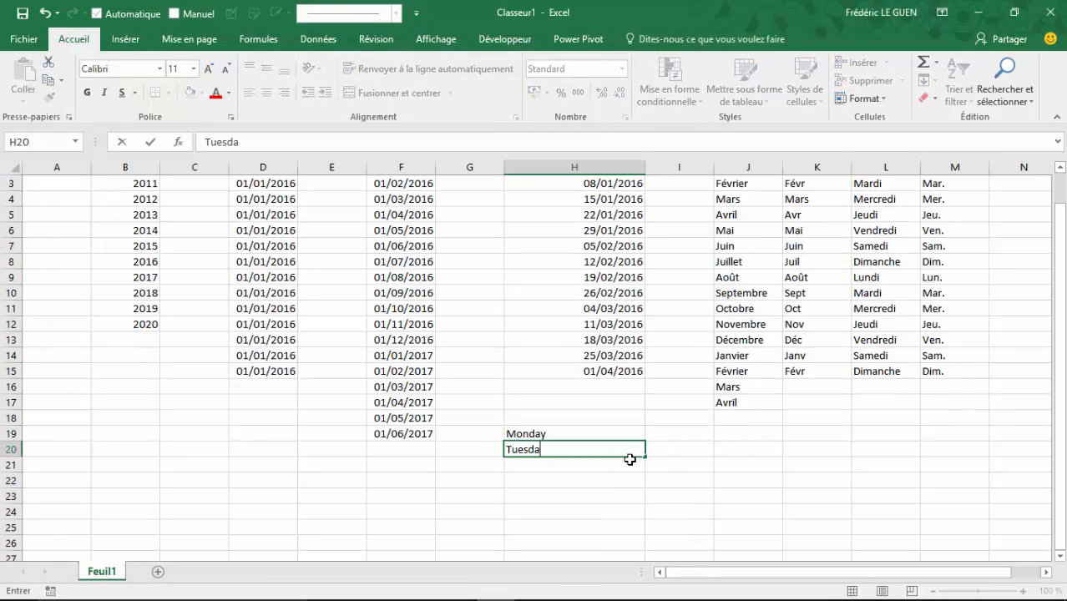
{"action": "type", "text": "y"}
{"action": "key", "text": "Return"}
{"action": "type", "text": "Wednesday"}
{"action": "key", "text": "Return"}
{"action": "type", "text": "Thursday"}
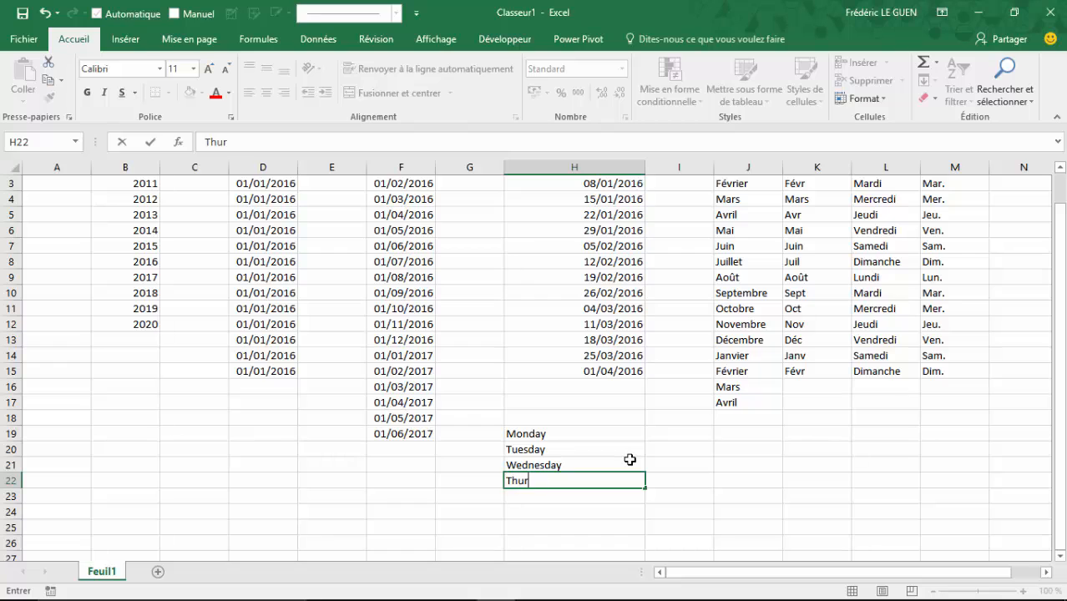
{"action": "key", "text": "Return"}
{"action": "type", "text": "Friday"}
{"action": "key", "text": "Return"}
{"action": "type", "text": "Saturday"}
{"action": "key", "text": "Return"}
{"action": "type", "text": "Sunday"}
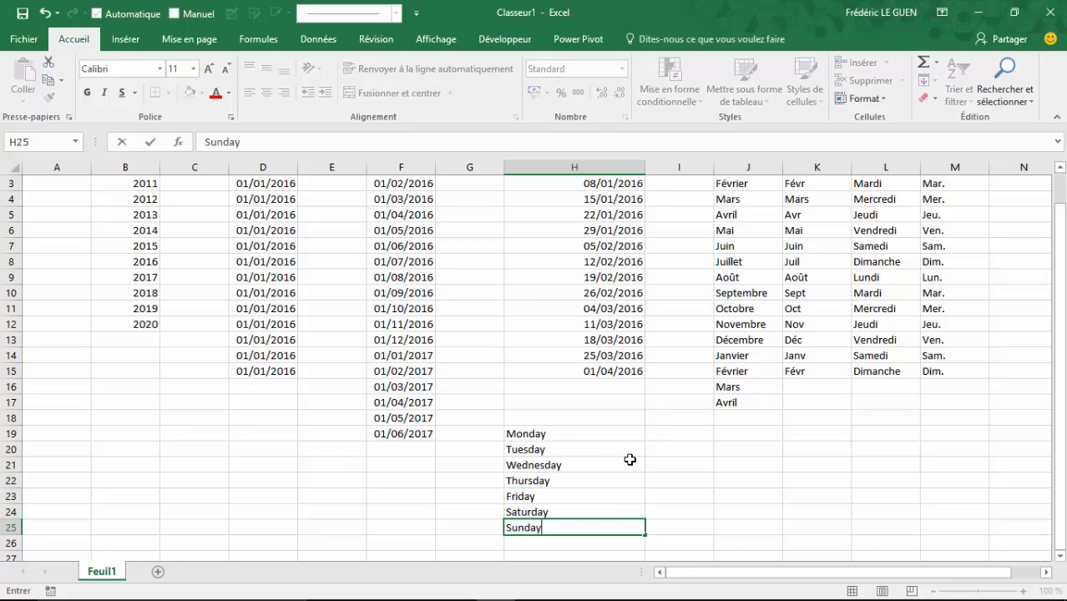
{"action": "key", "text": "Return"}
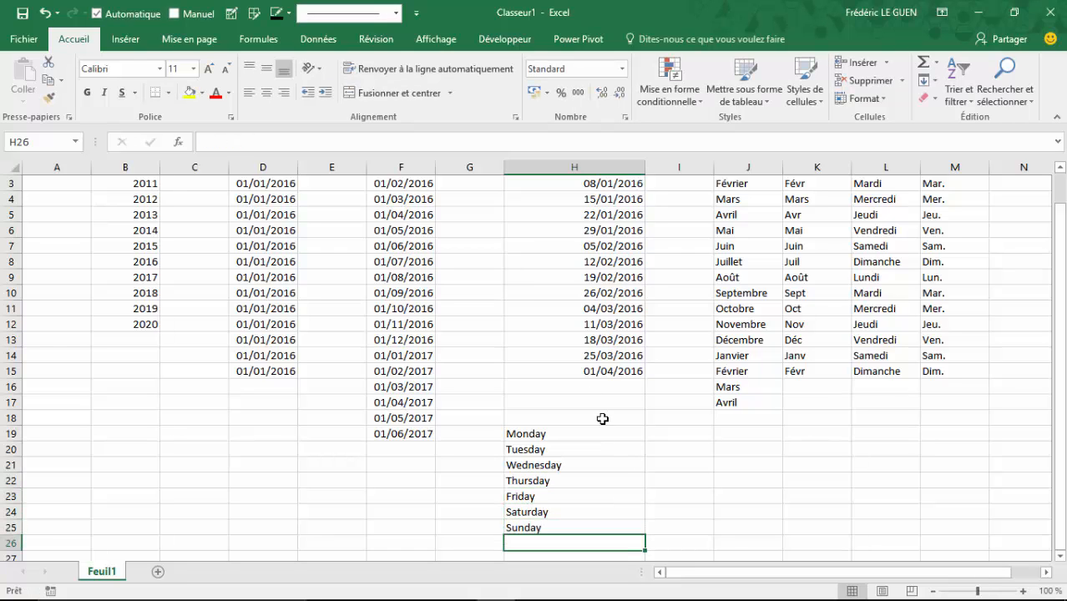
- Import the English weekday names in H19:H25 as a new custom list through Excel's advanced options, and save the options
{"action": "left_click", "coordinate": [25, 39]}
{"action": "left_click", "coordinate": [36, 449]}
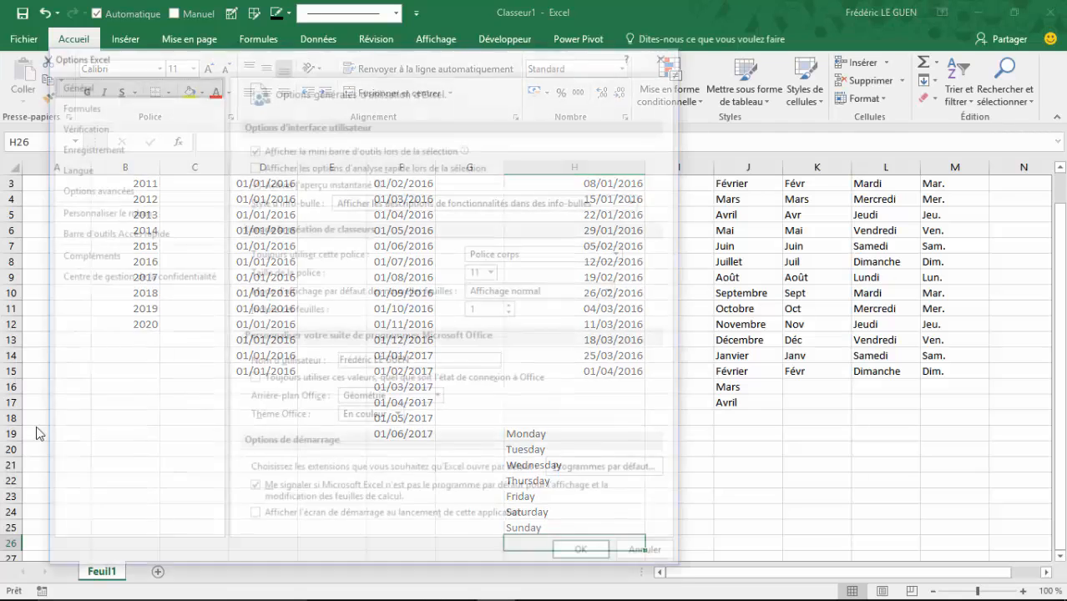
{"action": "left_click", "coordinate": [93, 191]}
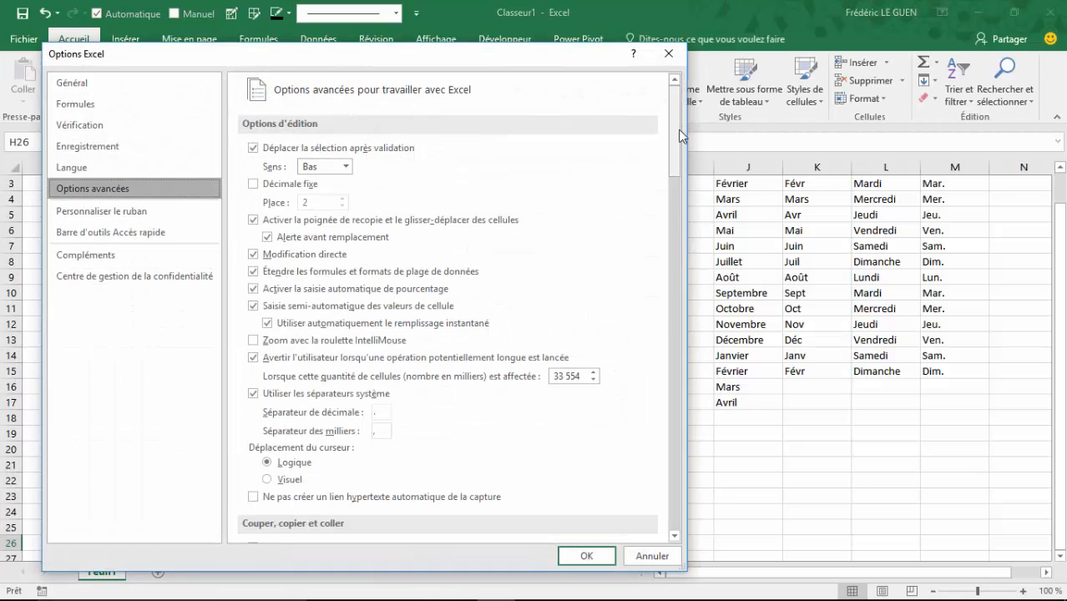
{"action": "left_click_drag", "start_coordinate": [678, 134], "coordinate": [681, 495]}
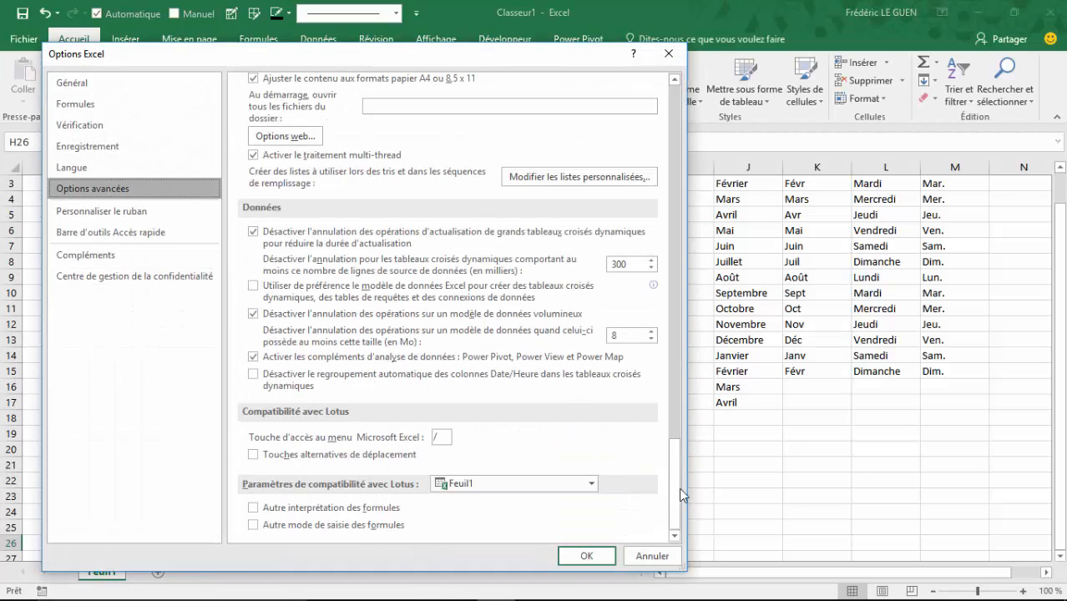
{"action": "left_click", "coordinate": [577, 177]}
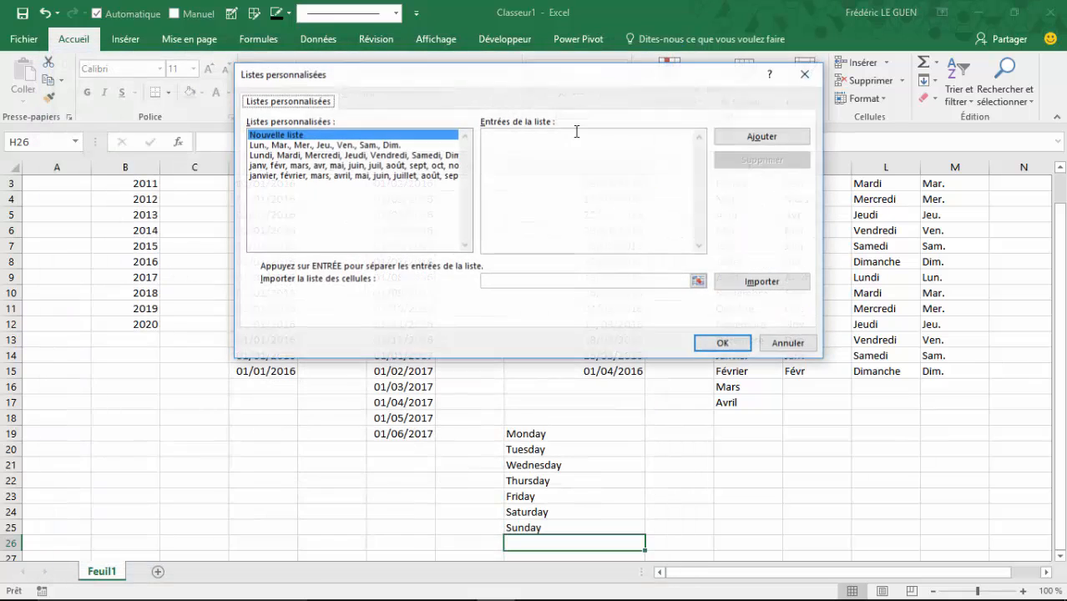
{"action": "left_click", "coordinate": [698, 281]}
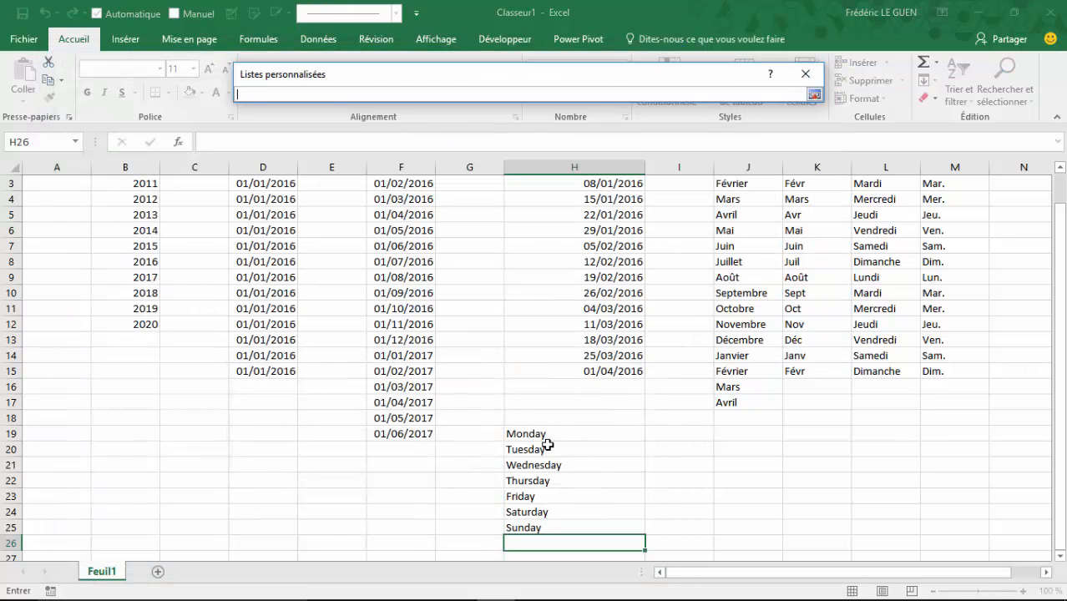
{"action": "left_click_drag", "start_coordinate": [543, 438], "coordinate": [541, 522]}
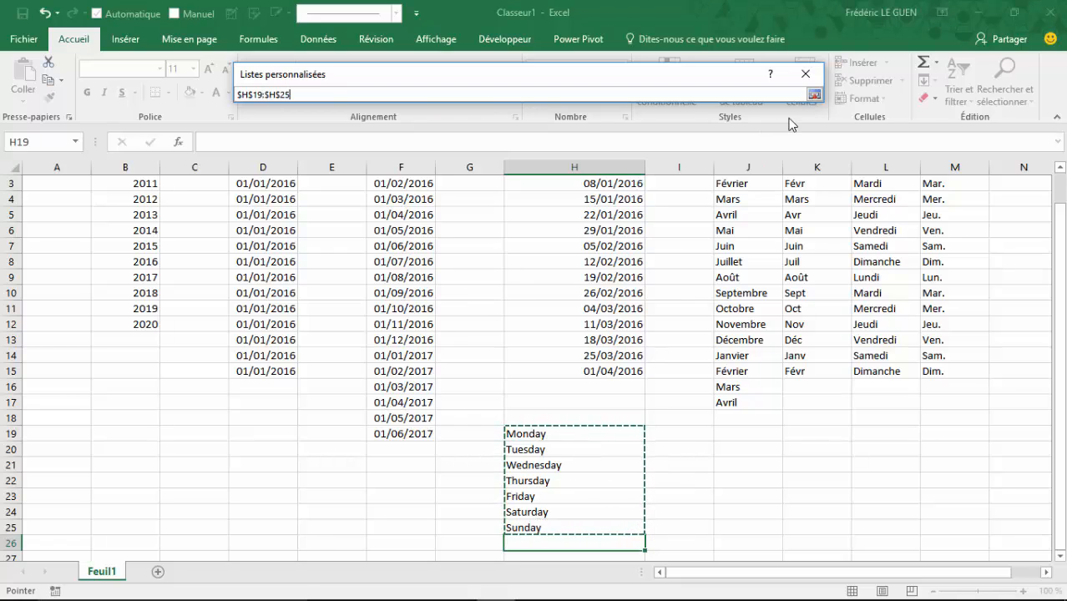
{"action": "left_click", "coordinate": [814, 94]}
{"action": "left_click", "coordinate": [765, 282]}
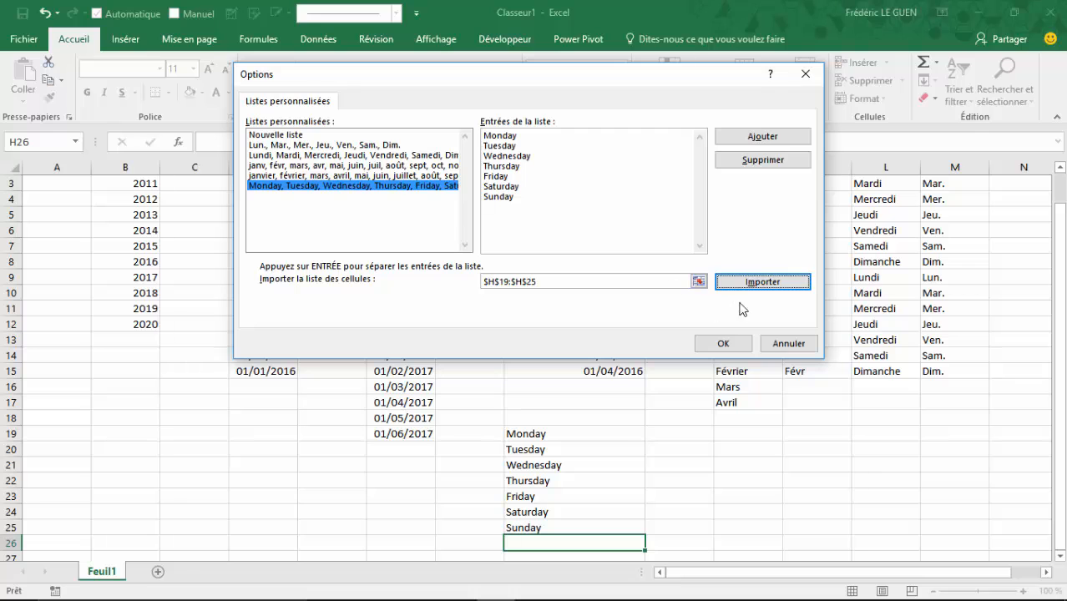
{"action": "left_click", "coordinate": [724, 343]}
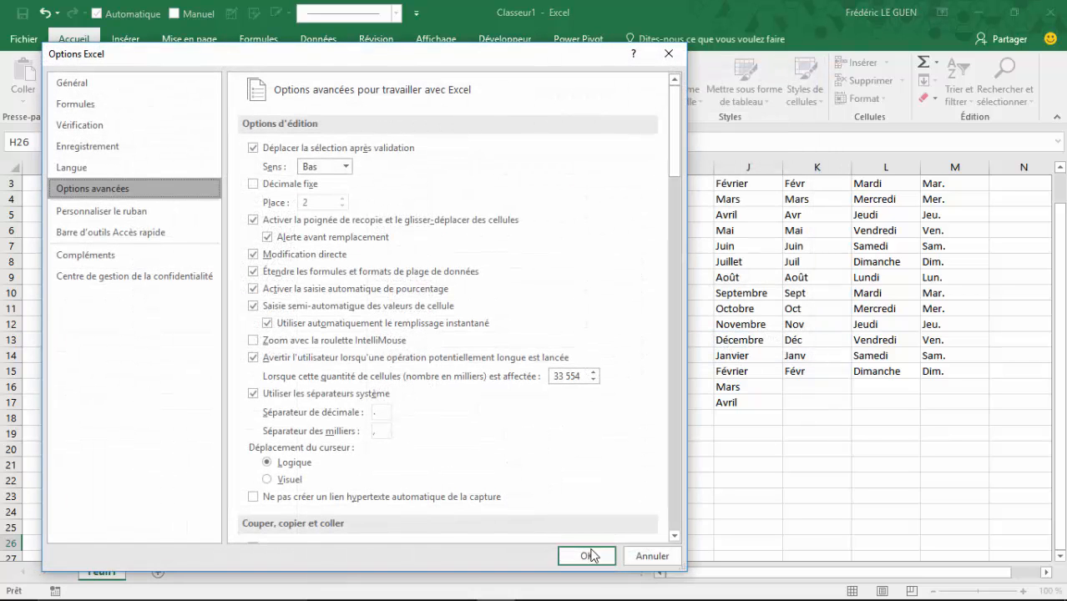
{"action": "left_click", "coordinate": [587, 555]}
- Enter Friday in L19 and extend the English weekday series down to L25
{"action": "left_click", "coordinate": [897, 435]}
{"action": "type", "text": "Fr"}
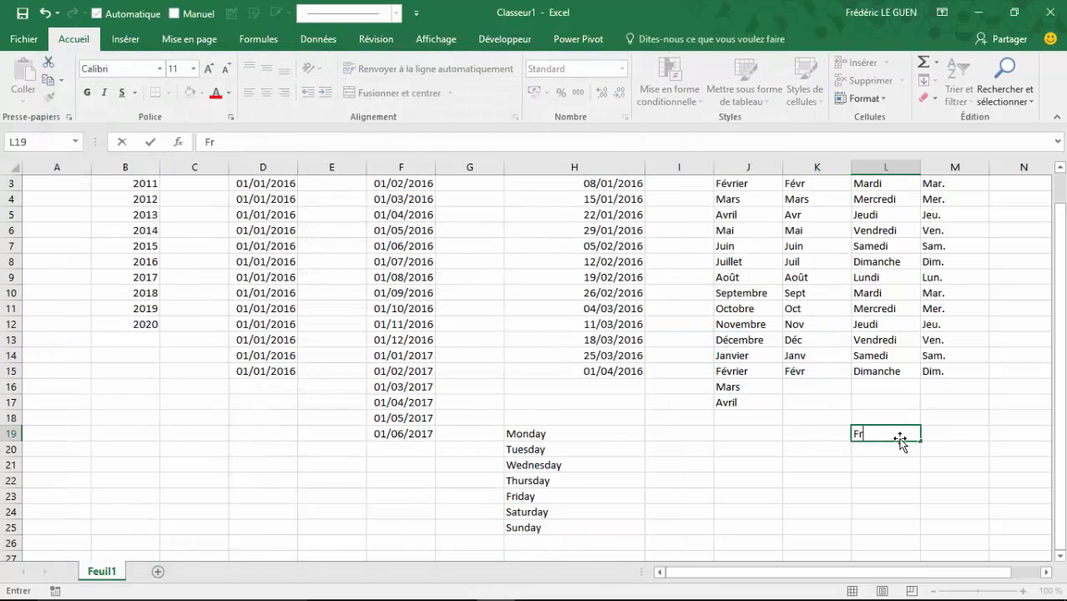
{"action": "type", "text": "iday"}
{"action": "key", "text": "Return"}
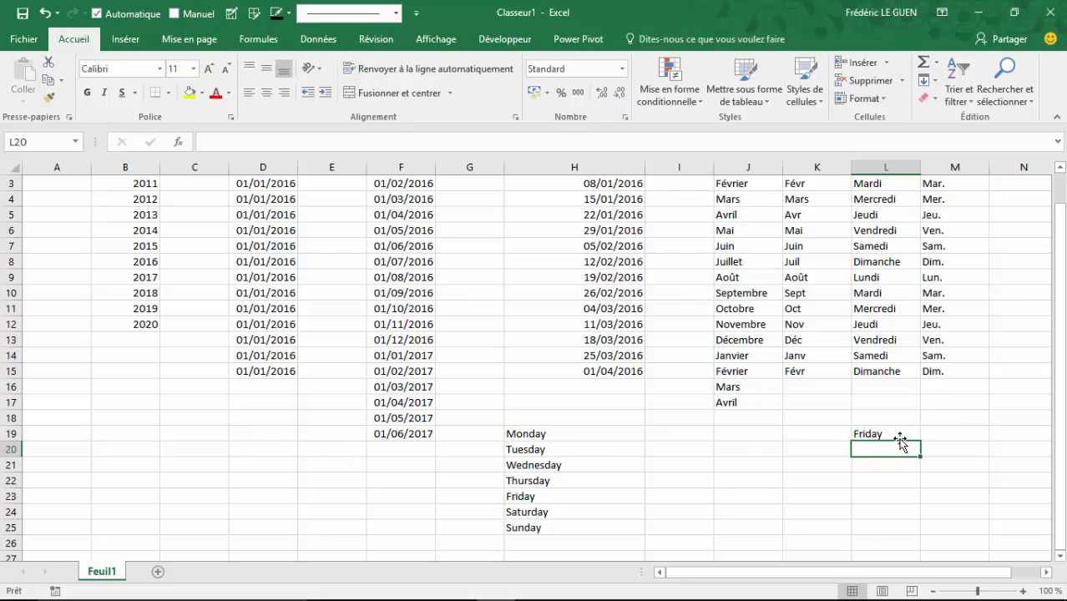
{"action": "left_click", "coordinate": [906, 433]}
{"action": "left_click_drag", "start_coordinate": [920, 441], "coordinate": [922, 532]}
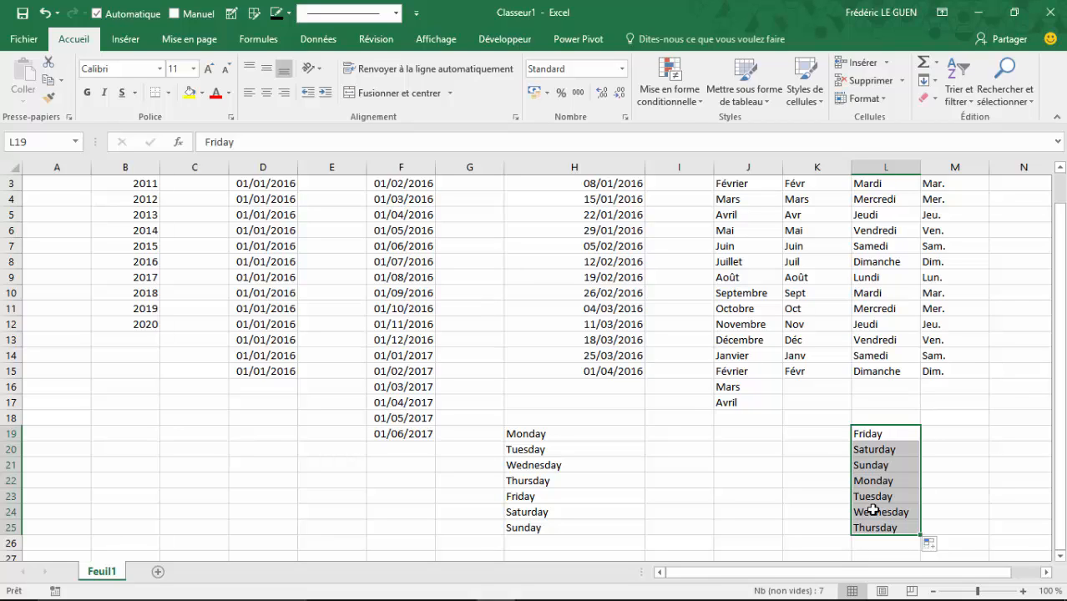
- Enter Vendredi in J19 and extend the French weekday series down to J25
{"action": "left_click", "coordinate": [768, 430]}
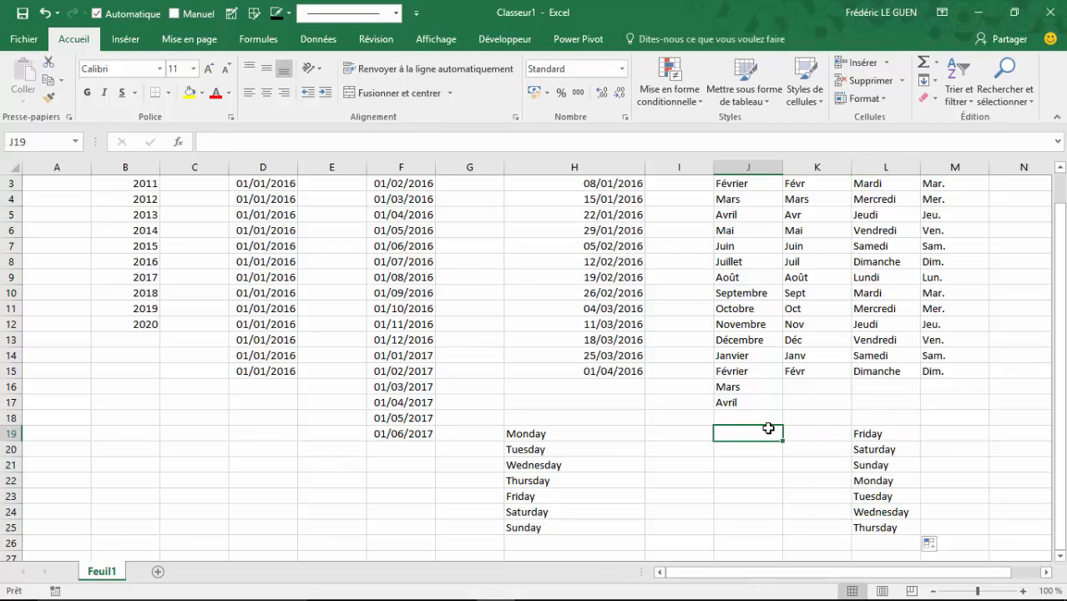
{"action": "type", "text": "Vendredi"}
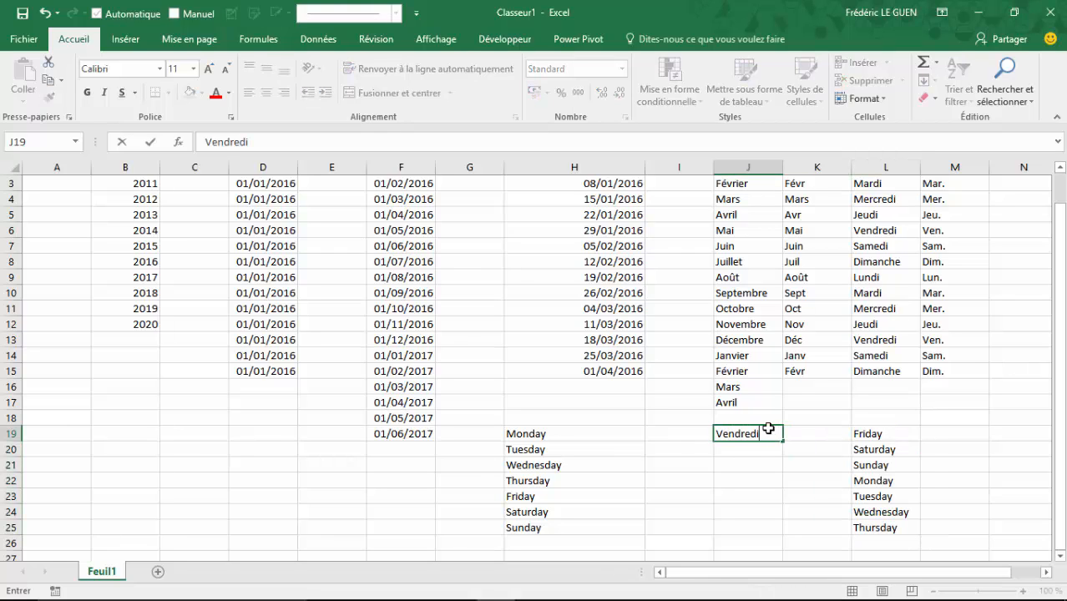
{"action": "key", "text": "Return"}
{"action": "left_click", "coordinate": [769, 430]}
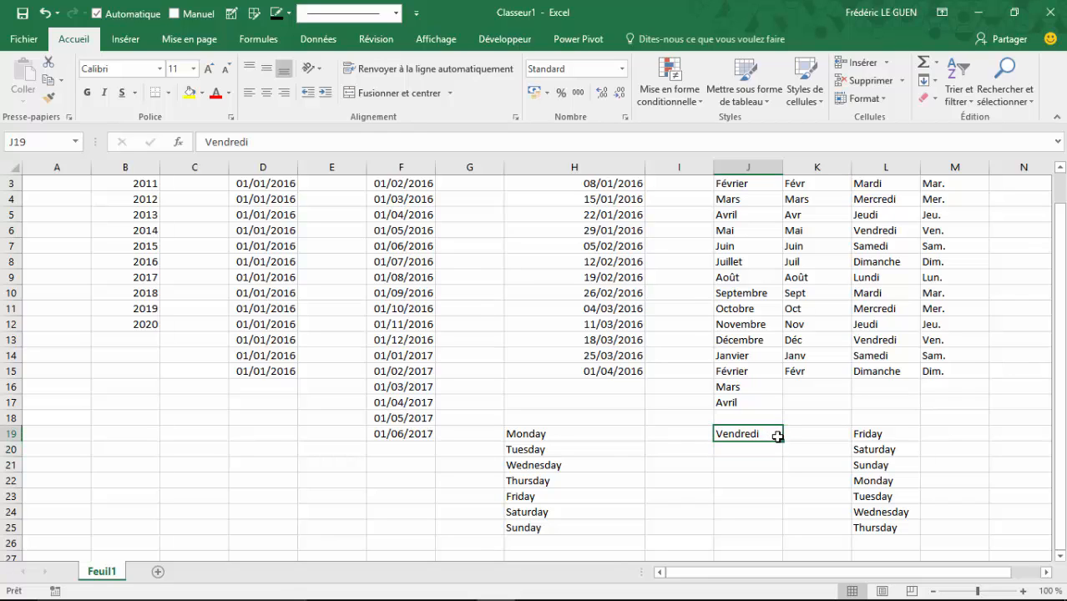
{"action": "left_click_drag", "start_coordinate": [783, 445], "coordinate": [779, 535]}
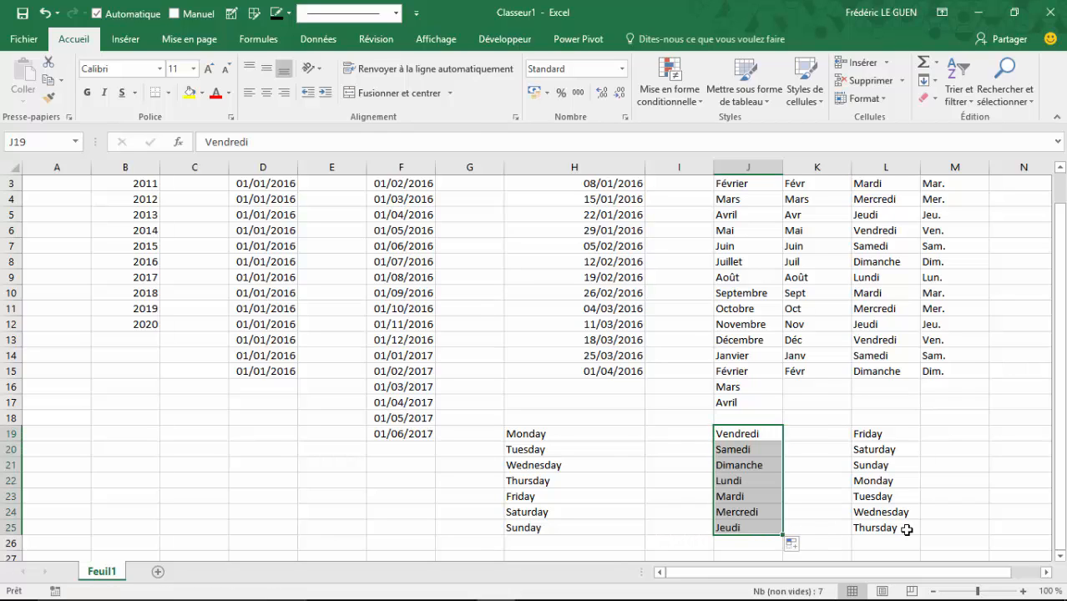